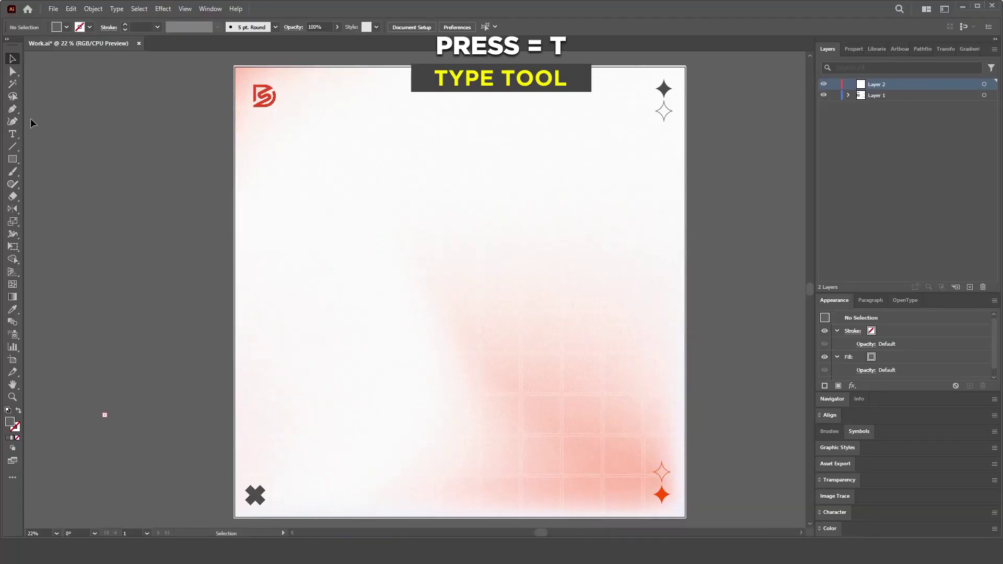
Step: Add a DREAM text object on the poster and scale it up to about 243 pt
{"action": "key", "text": "t"}
{"action": "left_click", "coordinate": [412, 215]}
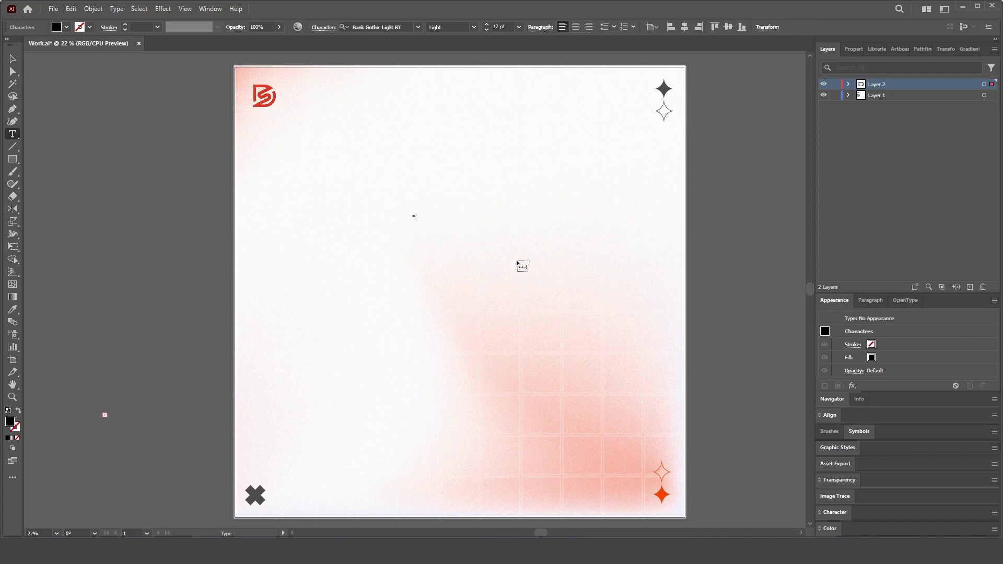
{"action": "type", "text": "S"}
{"action": "key", "text": "Escape"}
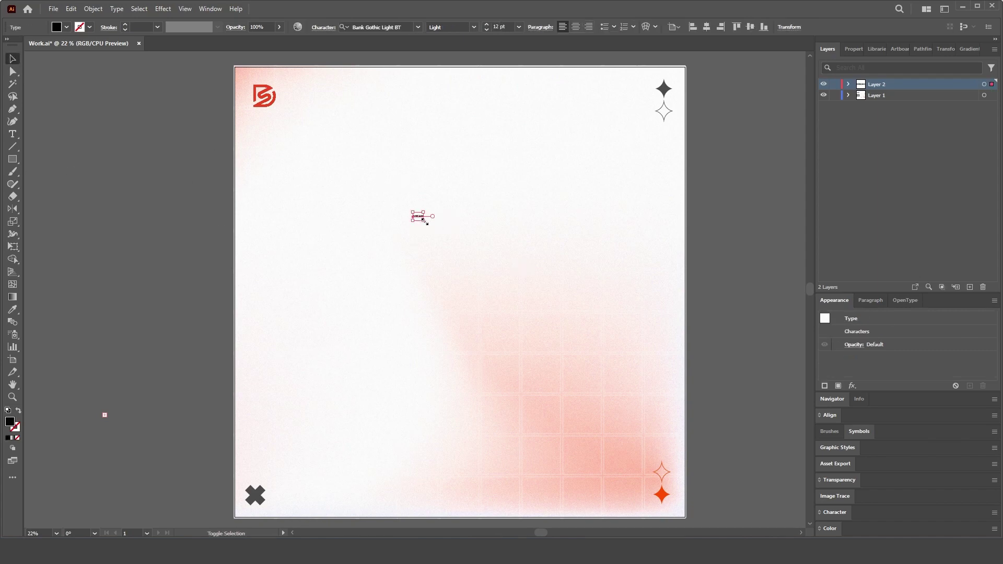
{"action": "mouse_move", "coordinate": [425, 218]}
{"action": "left_mouse_down"}
{"action": "mouse_move", "coordinate": [651, 381]}
{"action": "mouse_move", "coordinate": [604, 318]}
{"action": "left_mouse_up"}
Step: Duplicate DREAM just below, retype the copy as STEPS, and select both words
{"action": "mouse_move", "coordinate": [522, 240]}
{"action": "left_mouse_down"}
{"action": "mouse_move", "coordinate": [493, 240]}
{"action": "mouse_move", "coordinate": [523, 281]}
{"action": "left_mouse_up"}
{"action": "double_click", "coordinate": [521, 278]}
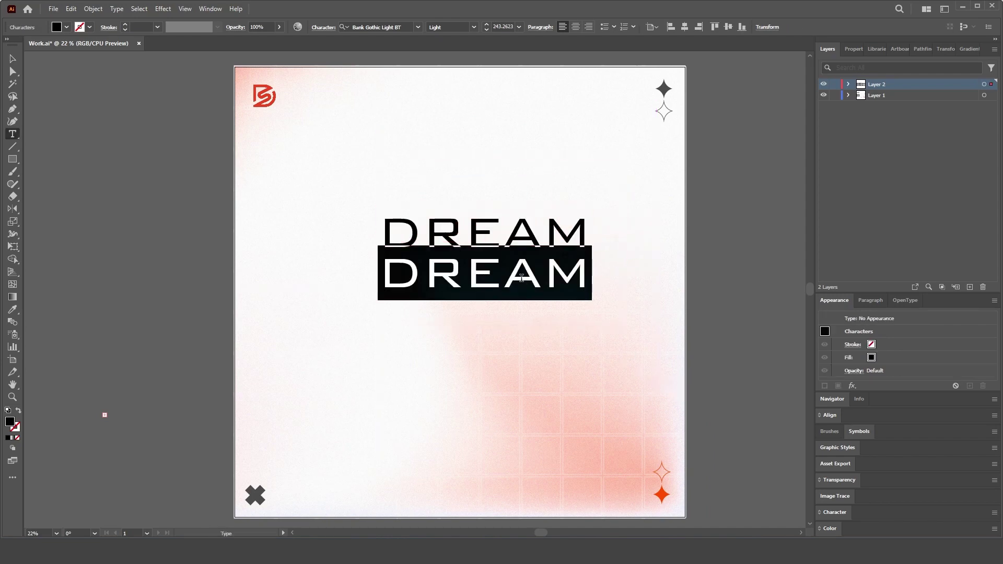
{"action": "type", "text": "STEPS"}
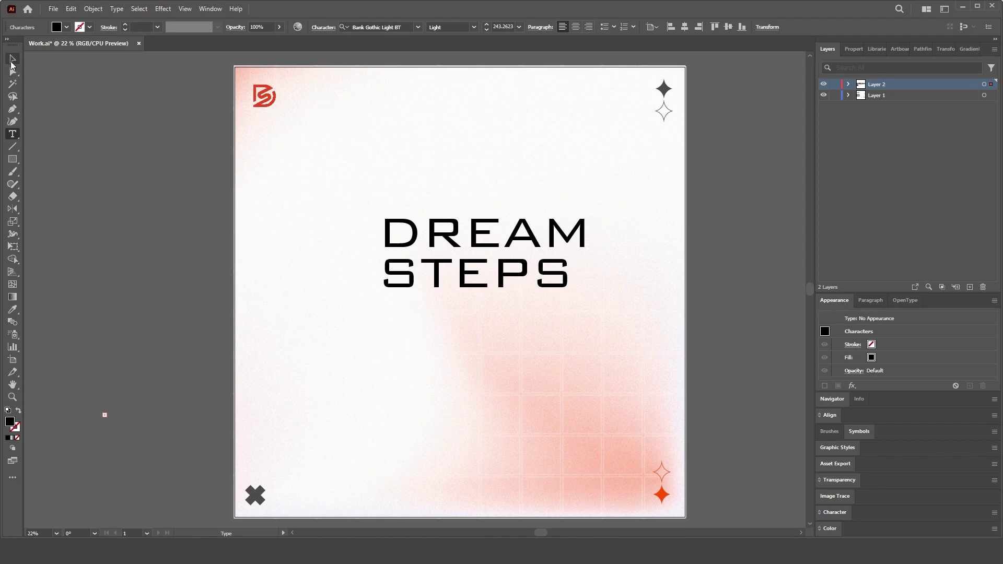
{"action": "left_click", "coordinate": [12, 59]}
{"action": "left_click_drag", "start_coordinate": [621, 358], "coordinate": [381, 189]}
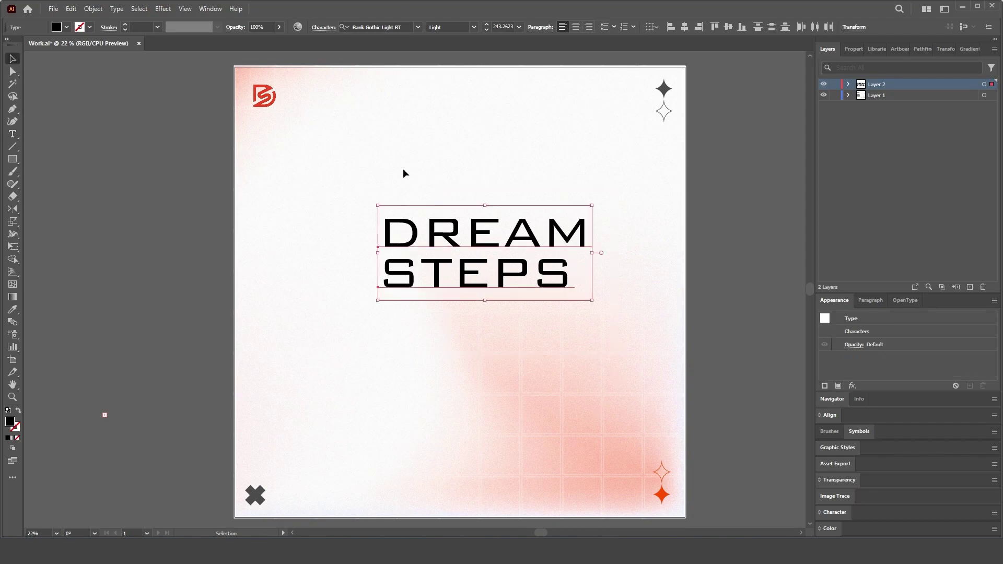
Step: Set DREAM and STEPS in the Bubble Brown Regular font
{"action": "left_click", "coordinate": [387, 25]}
{"action": "type", "text": "bu"}
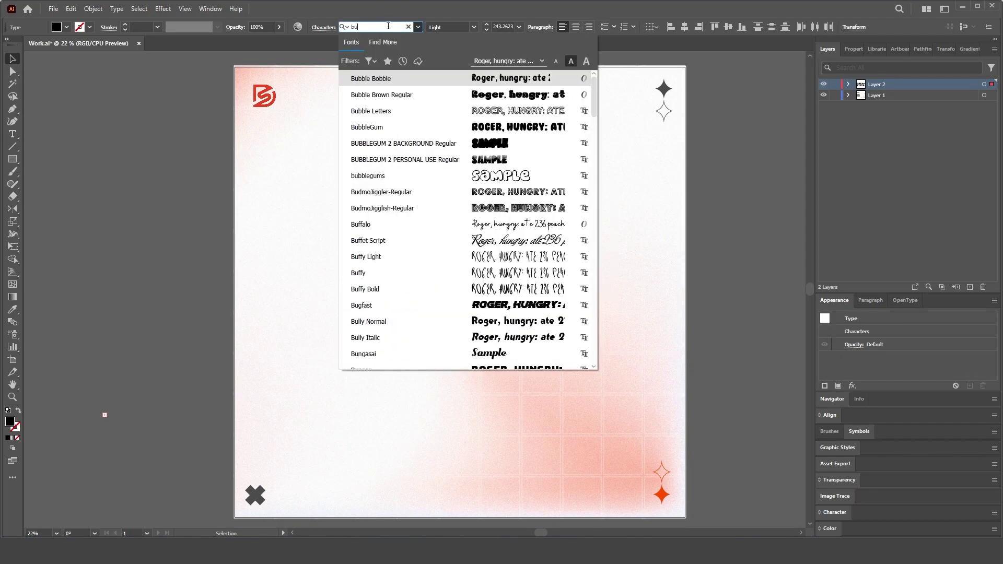
{"action": "type", "text": "bble"}
{"action": "left_click", "coordinate": [495, 94]}
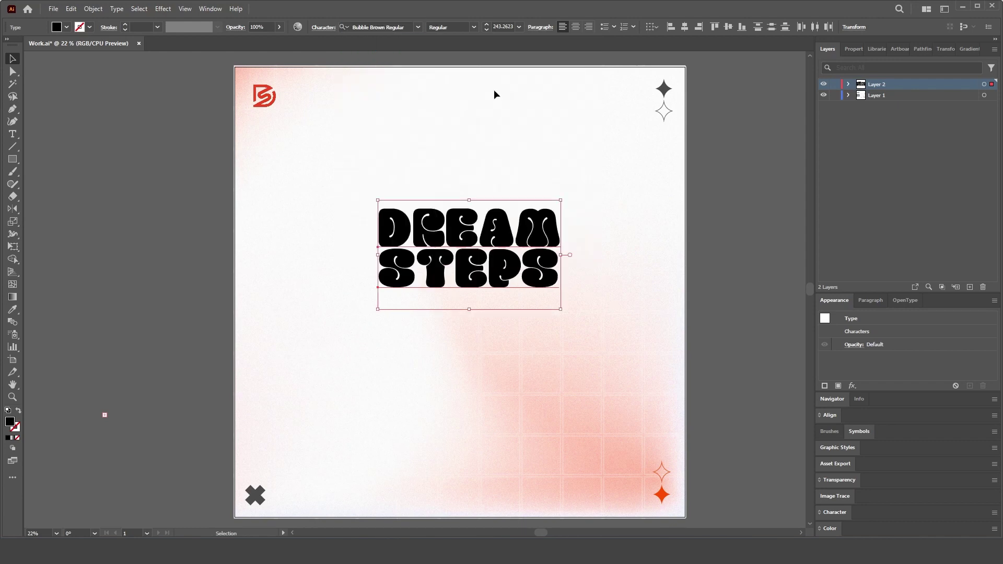
Step: Nudge STEPS slightly lower and group it with DREAM
{"action": "left_click", "coordinate": [529, 294]}
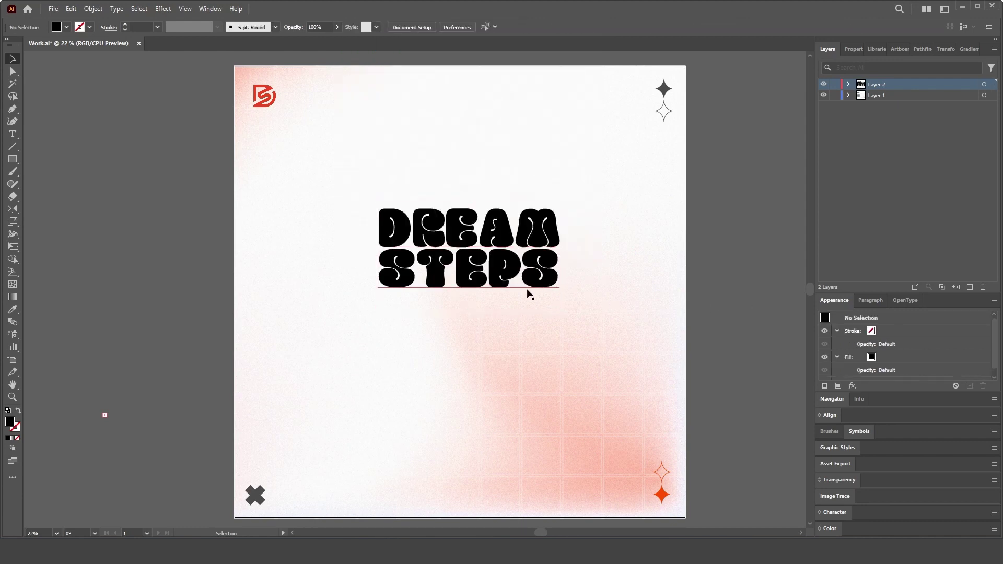
{"action": "left_click", "coordinate": [500, 289]}
{"action": "key", "text": "Down"}
{"action": "key", "text": "Down"}
{"action": "key", "text": "Down"}
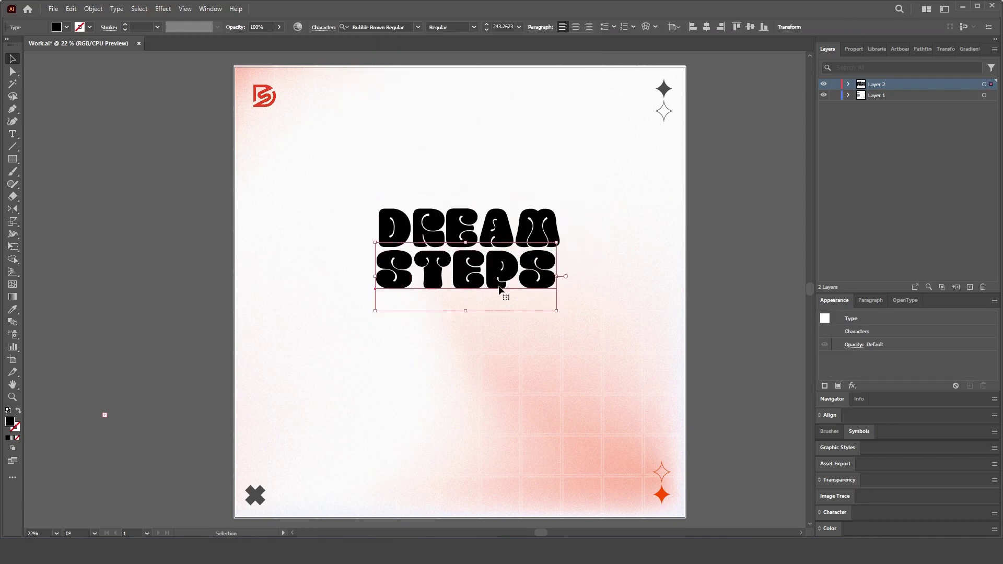
{"action": "key", "text": "Right"}
{"action": "key", "text": "Right"}
{"action": "key", "text": "Right"}
{"action": "key", "text": "Right"}
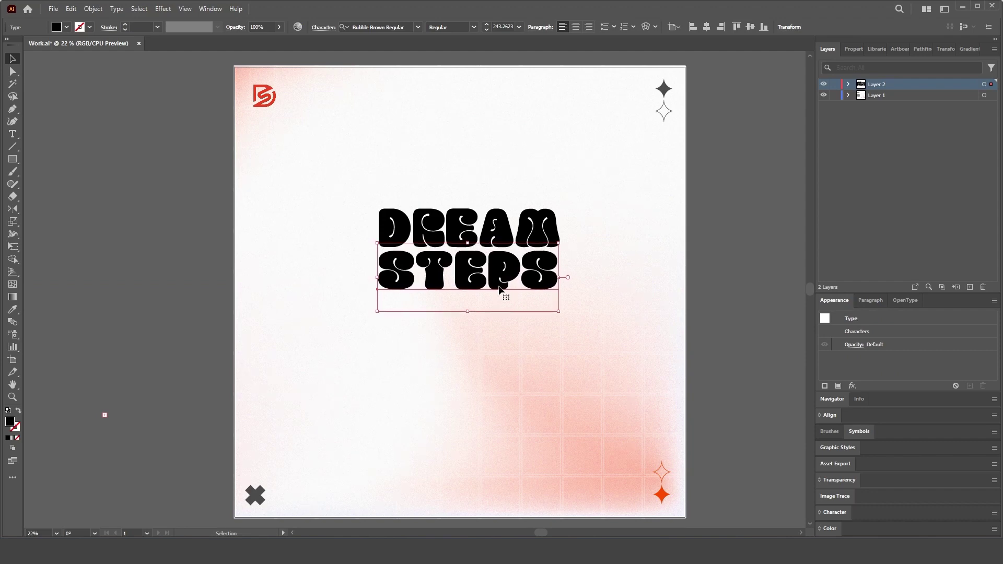
{"action": "left_click_drag", "start_coordinate": [499, 290], "coordinate": [500, 295]}
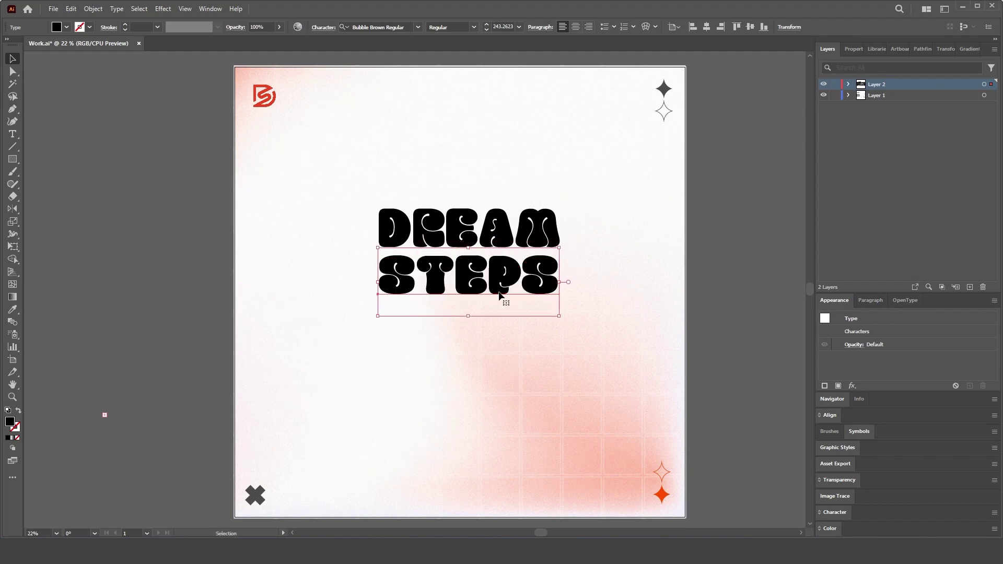
{"action": "left_click", "coordinate": [496, 239], "text": "shift"}
{"action": "key", "text": "ctrl+g"}
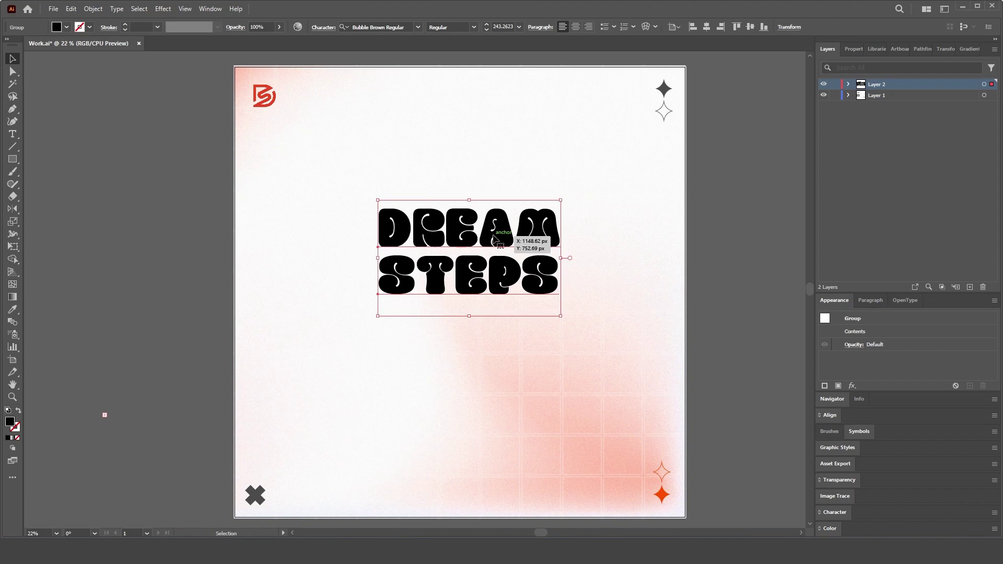
Step: Colour the grouped text the logo's red with the Eyedropper
{"action": "key", "text": "i"}
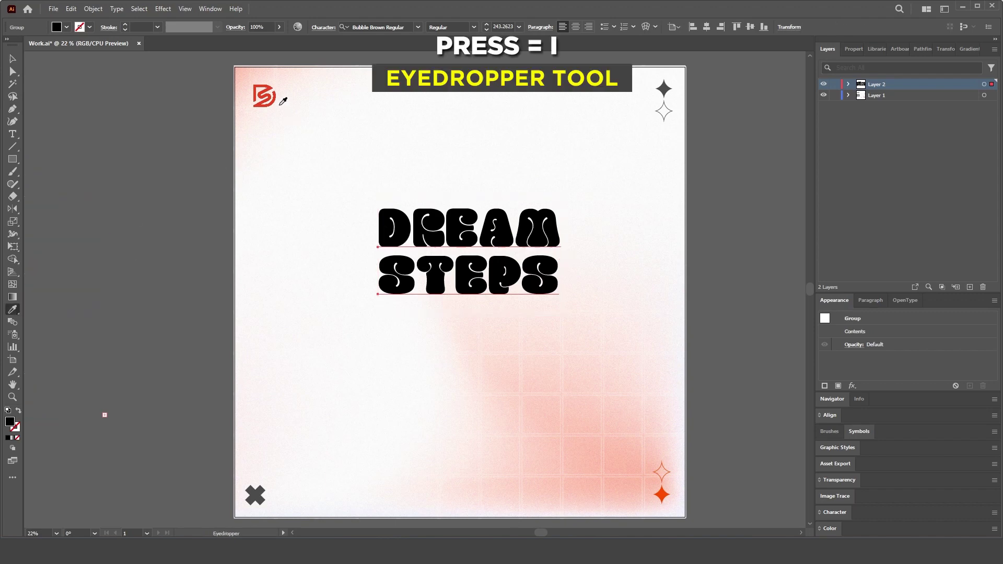
{"action": "left_click", "coordinate": [275, 101]}
{"action": "key", "text": "v"}
{"action": "left_click", "coordinate": [163, 9]}
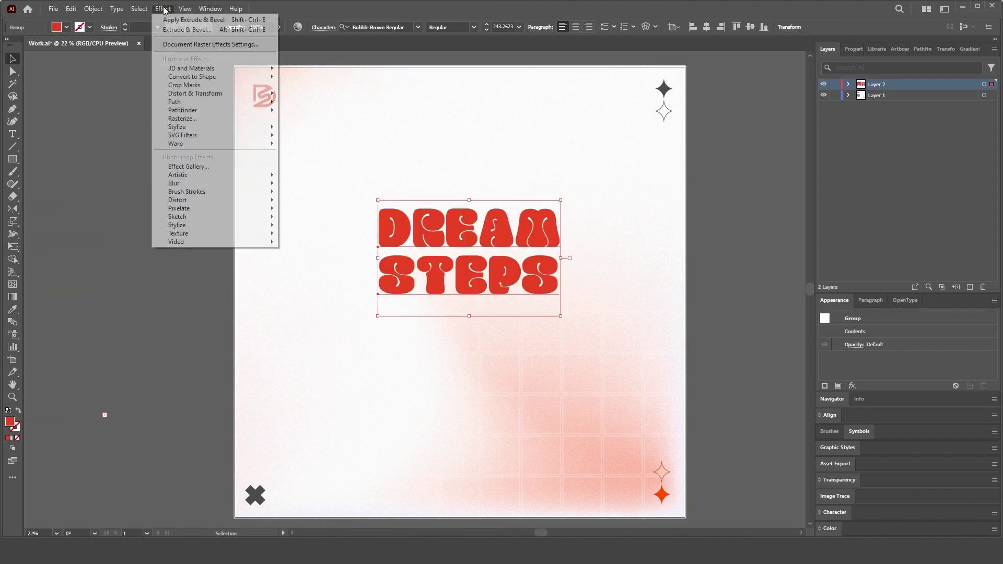
{"action": "mouse_move", "coordinate": [191, 68]}
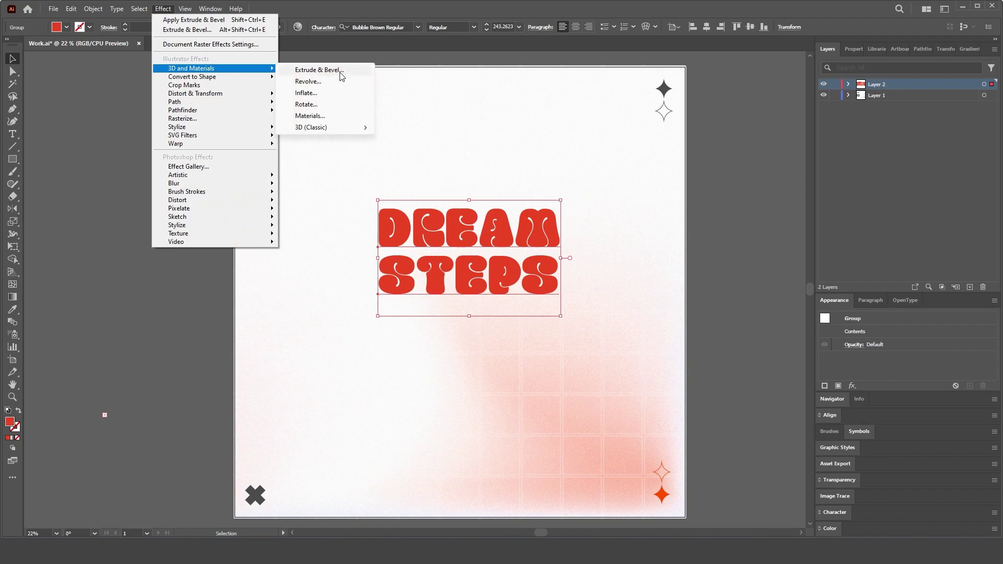
Step: Apply a front-facing 3D Inflate effect to the red text with 70 px depth
{"action": "left_click", "coordinate": [341, 73]}
{"action": "left_click", "coordinate": [746, 126]}
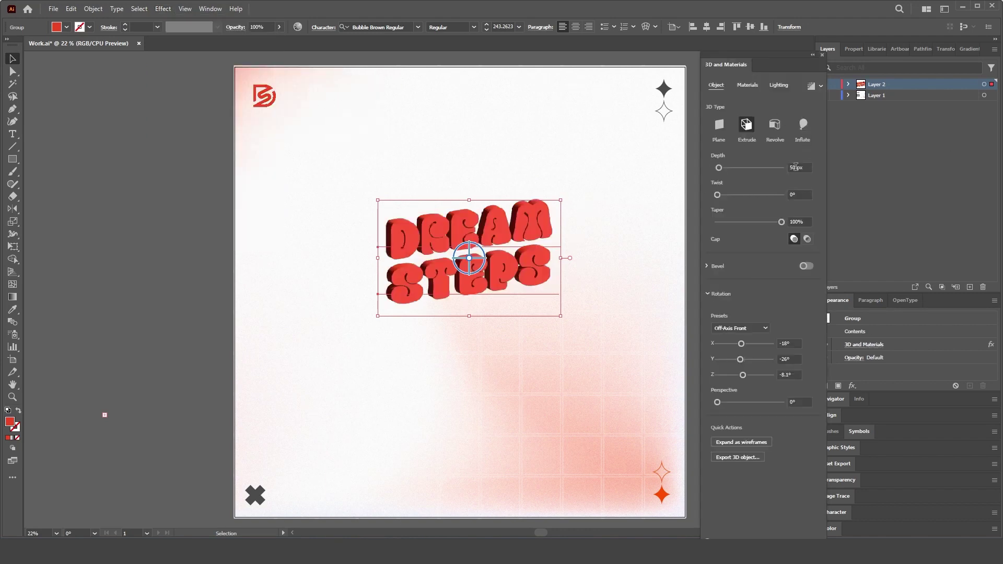
{"action": "left_click", "coordinate": [803, 128]}
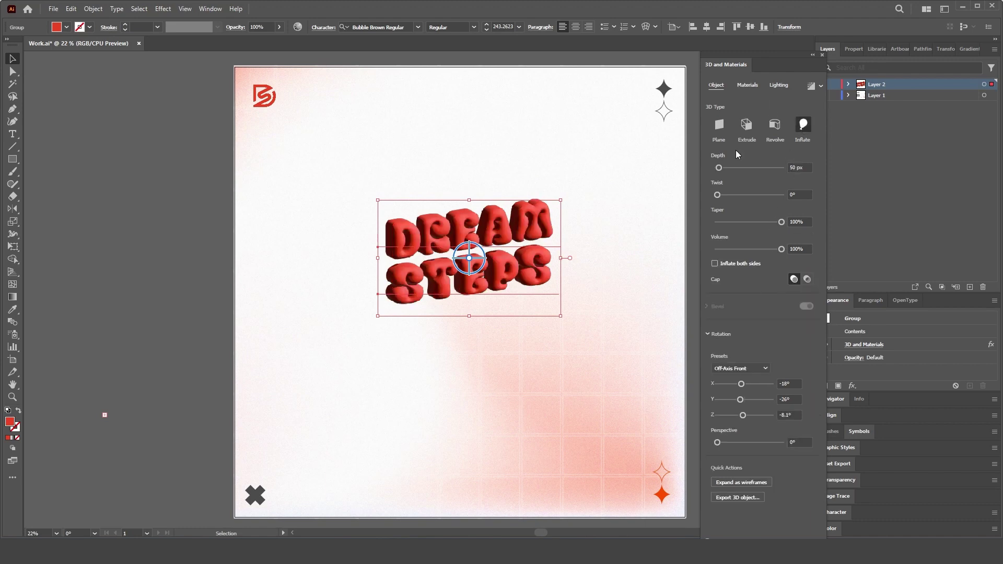
{"action": "left_click", "coordinate": [740, 369]}
{"action": "left_click", "coordinate": [739, 183]}
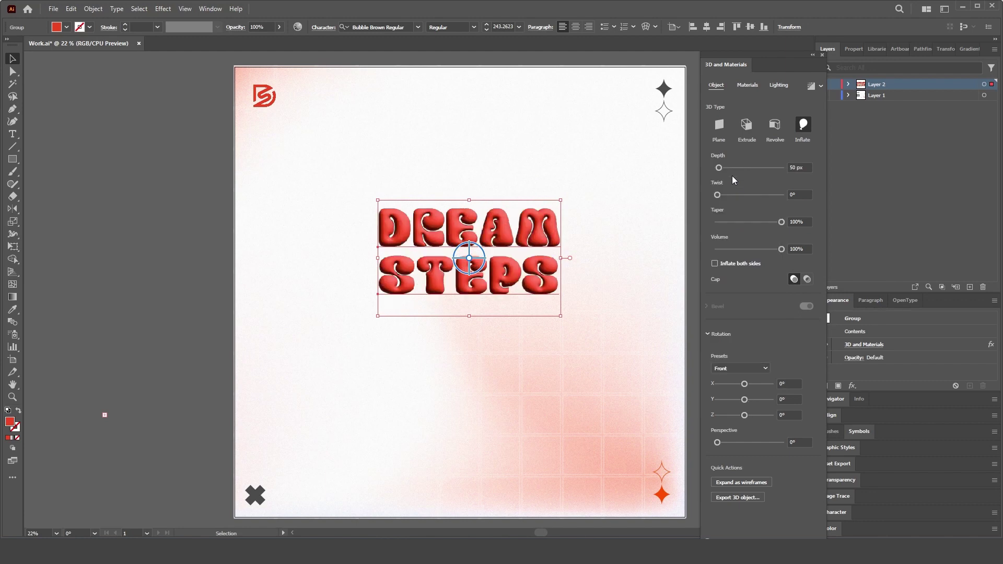
{"action": "left_click", "coordinate": [766, 167]}
{"action": "type", "text": "7"}
{"action": "type", "text": "0"}
{"action": "left_click", "coordinate": [749, 86]}
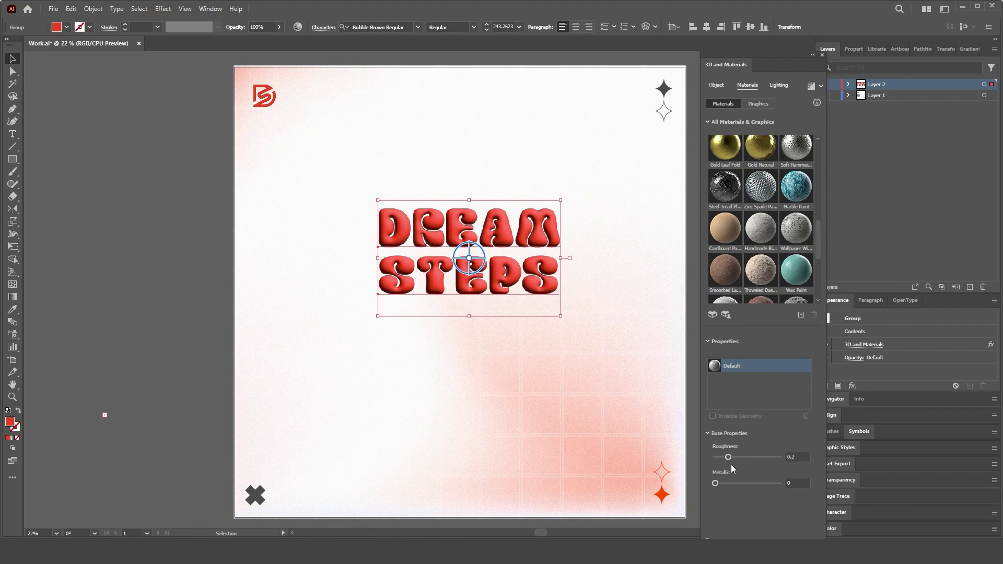
Step: Raise the 3D material's Metallic value to about 0.61
{"action": "left_click_drag", "start_coordinate": [716, 483], "coordinate": [734, 483]}
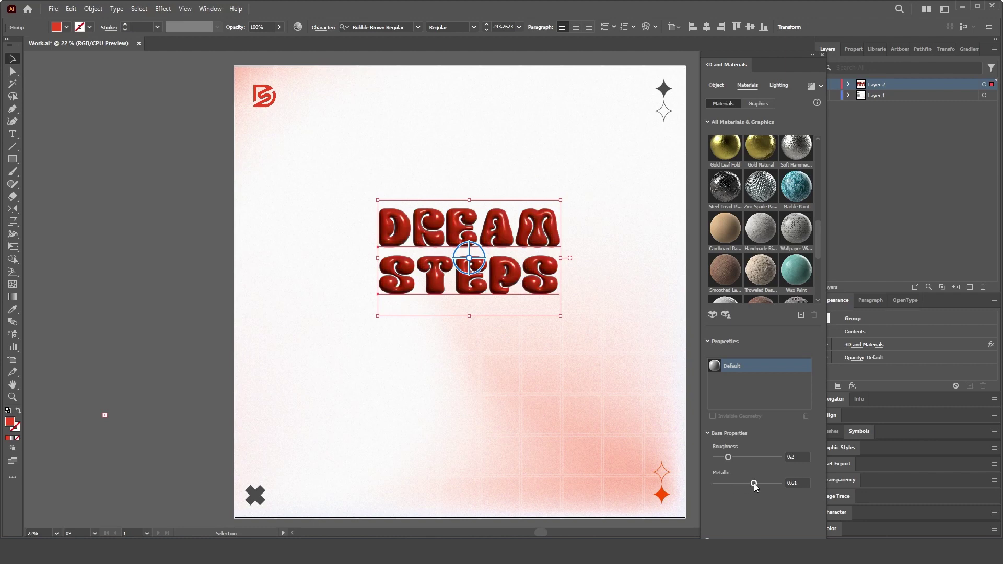
Step: Add a second light and move Light 1 to 63.435° rotation and 65.675° height
{"action": "left_click", "coordinate": [781, 86]}
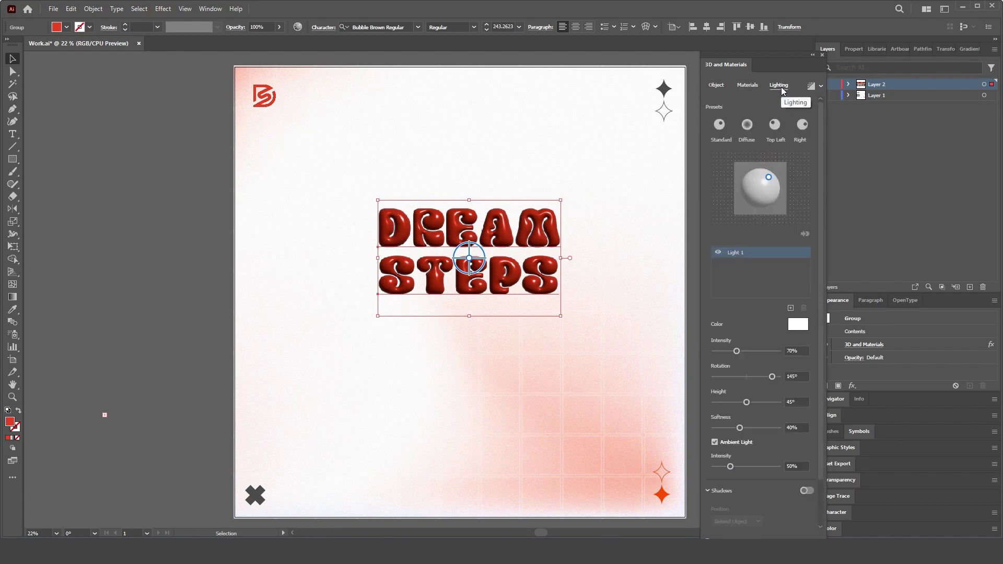
{"action": "left_click_drag", "start_coordinate": [768, 178], "coordinate": [766, 203]}
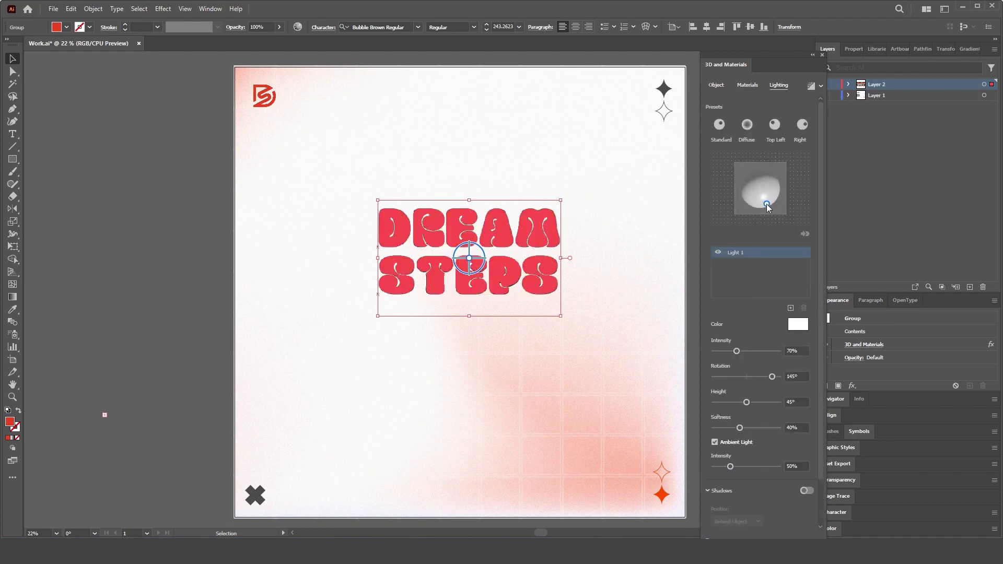
{"action": "left_click", "coordinate": [790, 308]}
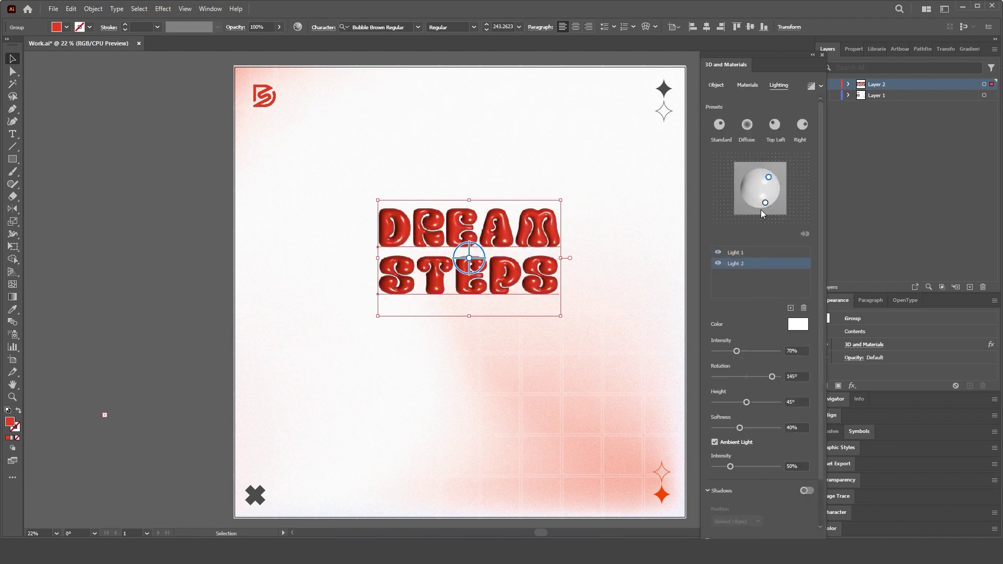
{"action": "mouse_move", "coordinate": [769, 178]}
{"action": "left_mouse_down"}
{"action": "mouse_move", "coordinate": [766, 206]}
{"action": "mouse_move", "coordinate": [768, 197]}
{"action": "left_mouse_up"}
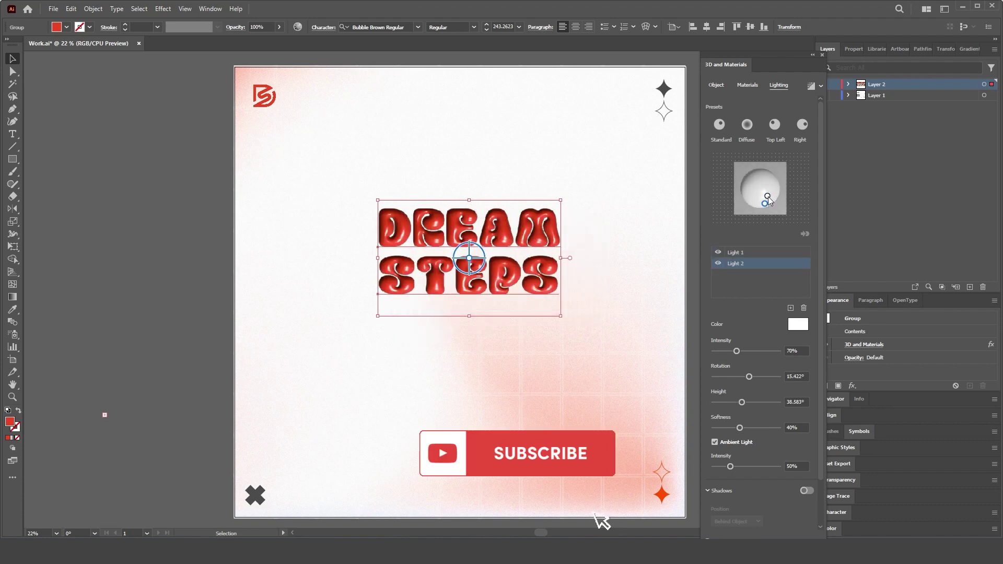
{"action": "left_click", "coordinate": [764, 204]}
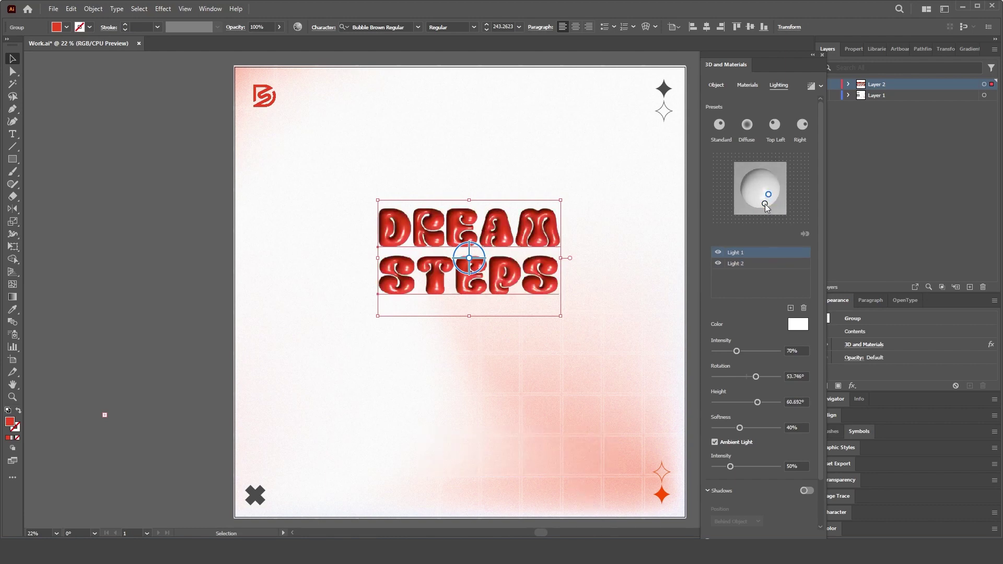
{"action": "left_click", "coordinate": [765, 204]}
{"action": "left_click", "coordinate": [768, 194]}
{"action": "left_click_drag", "start_coordinate": [768, 195], "coordinate": [769, 196]}
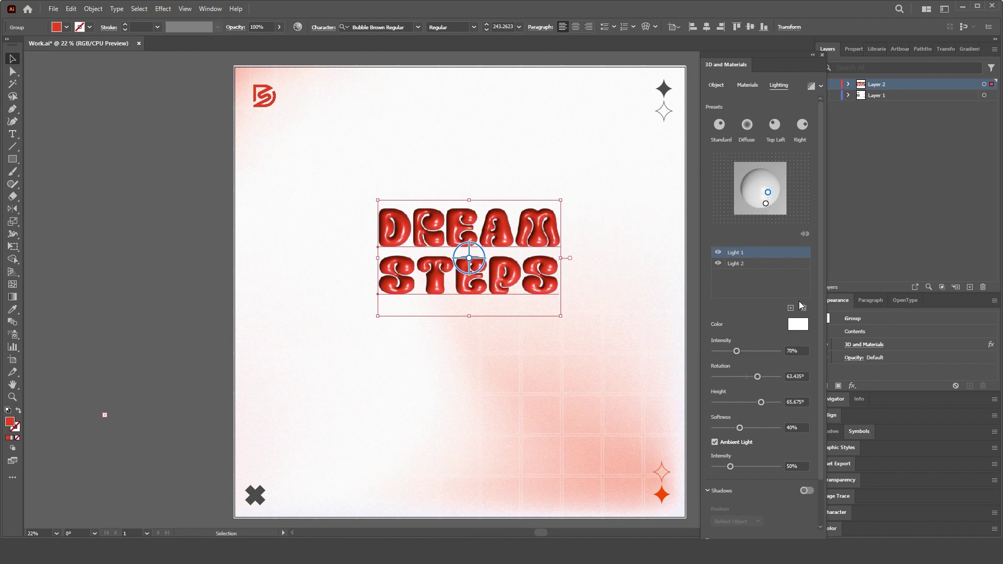
Step: Tint Light 1 gold, #F9B800, keeping its 70% intensity
{"action": "left_click", "coordinate": [797, 324]}
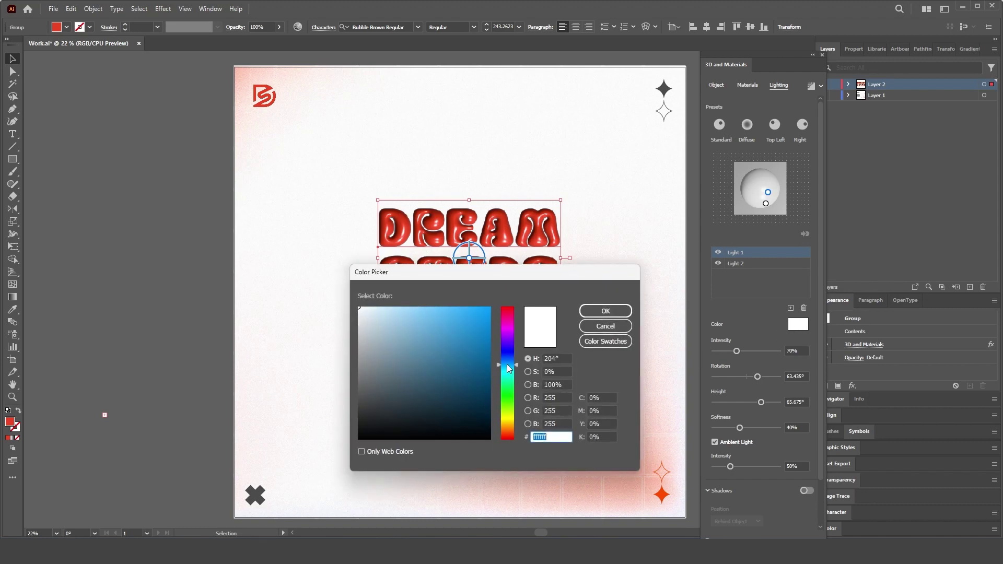
{"action": "left_click_drag", "start_coordinate": [507, 368], "coordinate": [510, 418]}
{"action": "type", "text": "f9f900"}
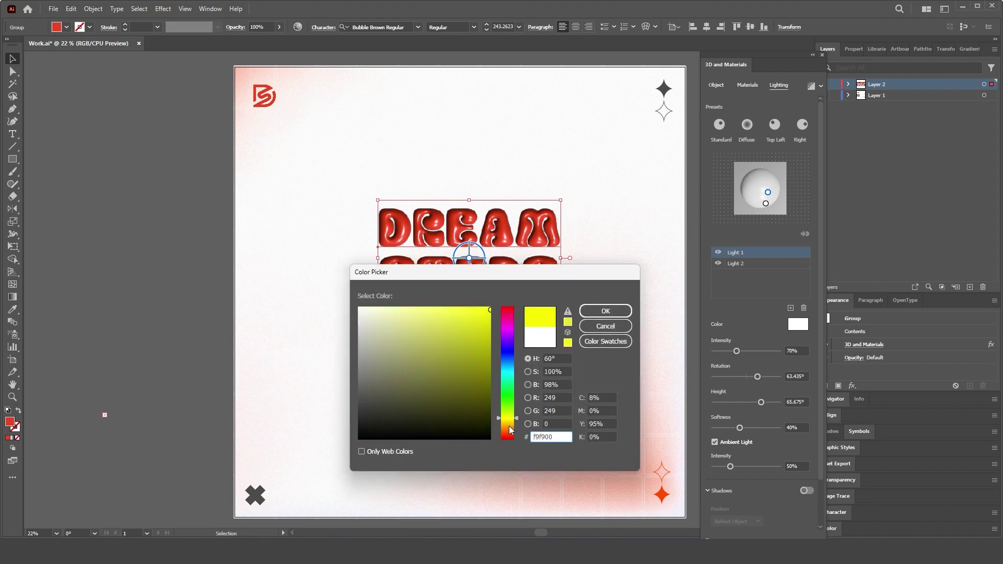
{"action": "left_click", "coordinate": [510, 429]}
{"action": "left_click", "coordinate": [606, 311]}
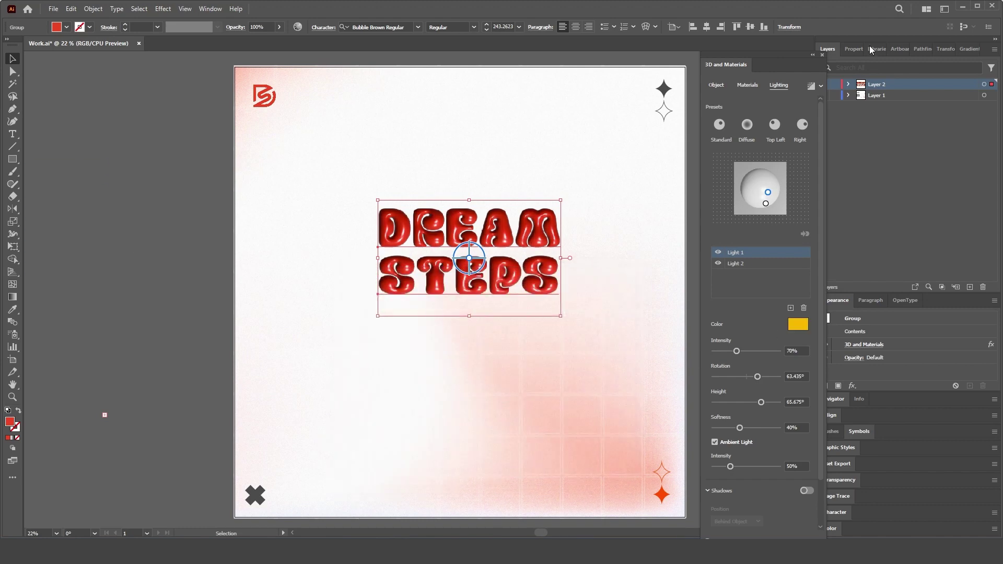
{"action": "left_click", "coordinate": [797, 324]}
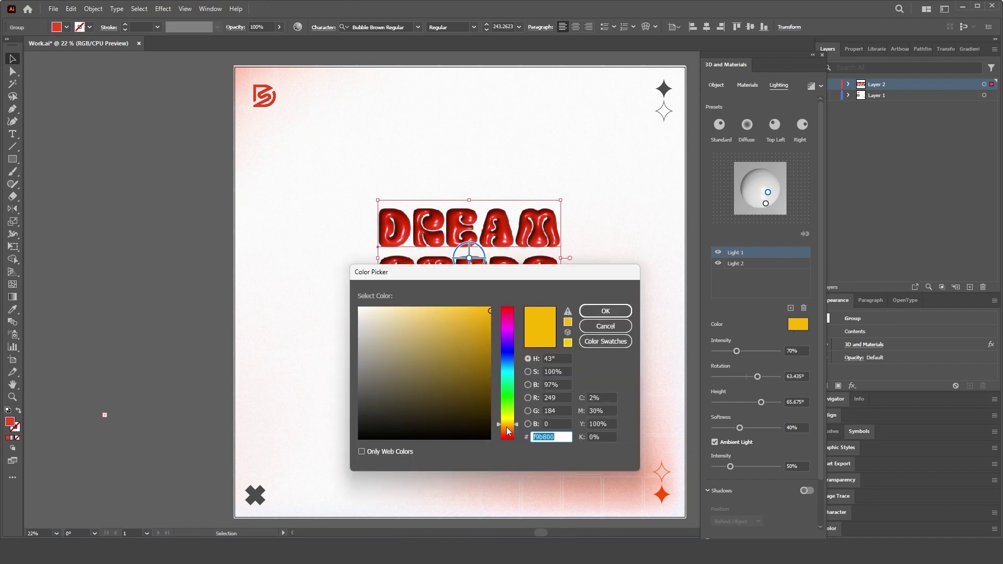
{"action": "left_click", "coordinate": [606, 311]}
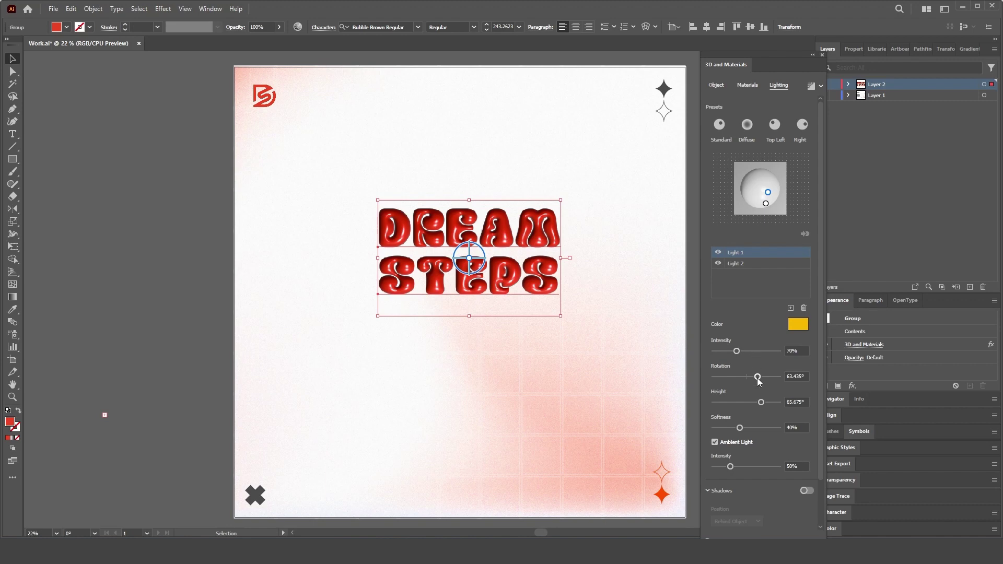
Step: Move Light 1 to about 43° rotation and 57° height, with Shadow Bounds at 400%
{"action": "left_click", "coordinate": [806, 490]}
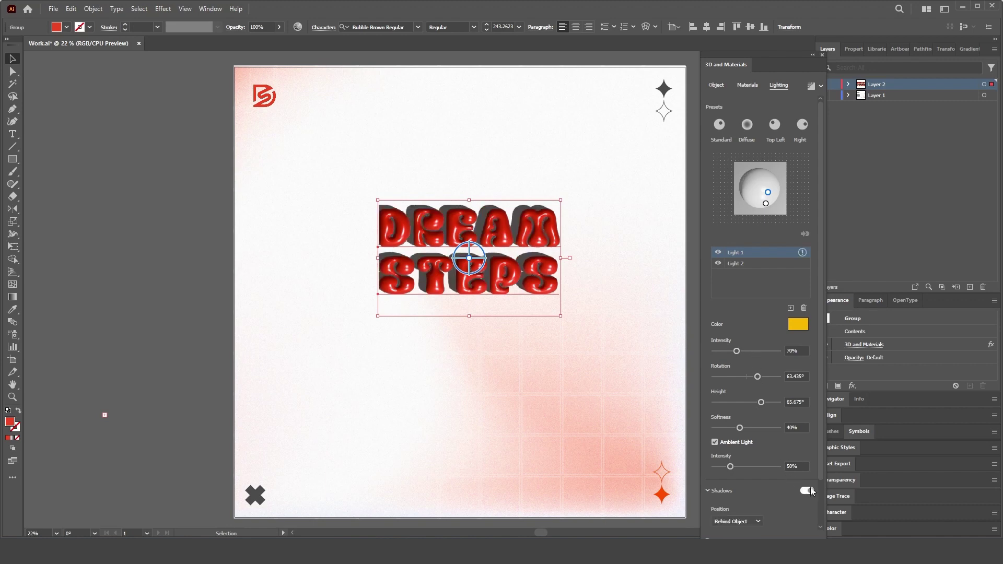
{"action": "left_click_drag", "start_coordinate": [820, 466], "coordinate": [819, 521]}
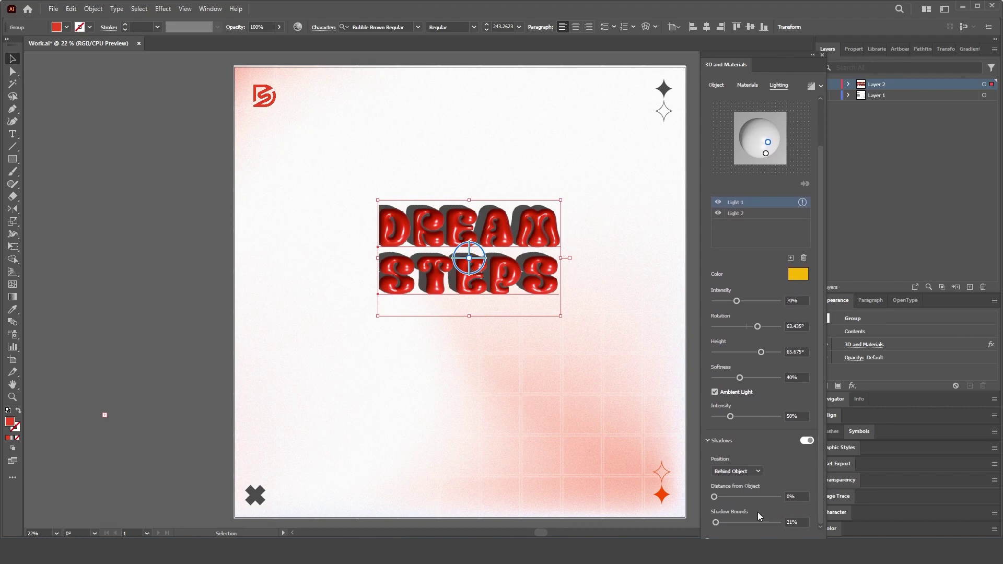
{"action": "left_click", "coordinate": [730, 522]}
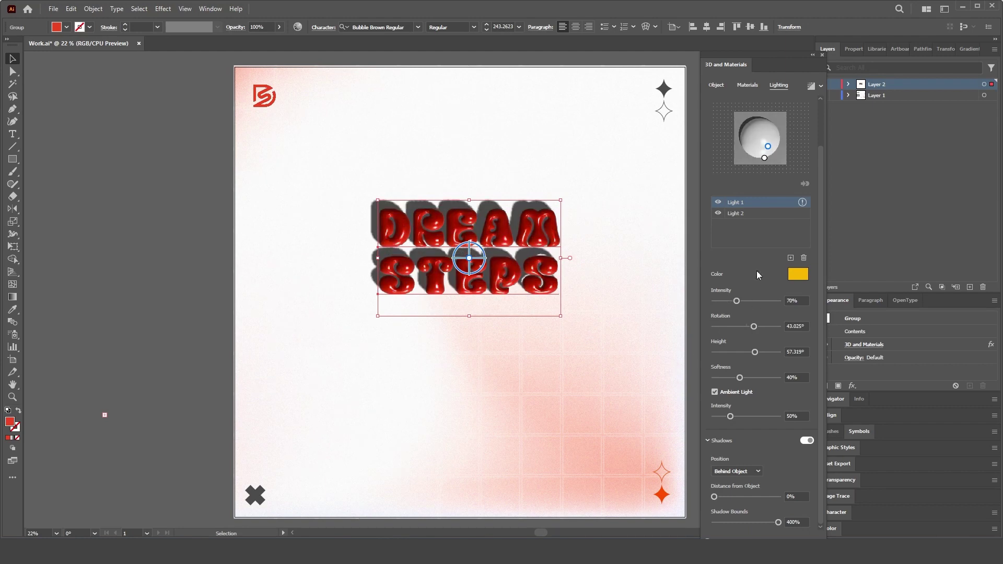
{"action": "left_click", "coordinate": [764, 158]}
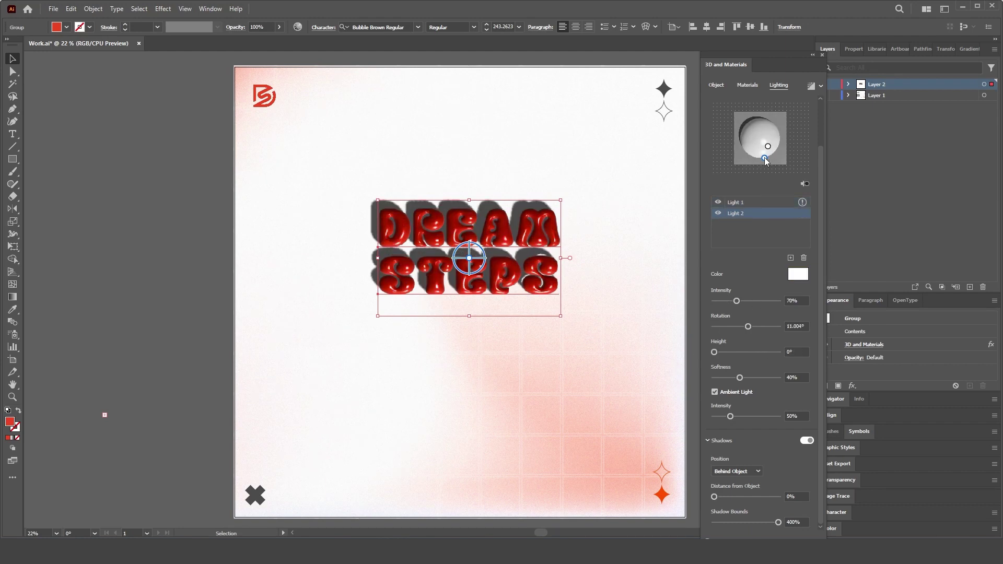
Step: Give Light 2 200% intensity and 21° rotation, and set ambient light to about 101%
{"action": "left_click", "coordinate": [787, 301]}
{"action": "type", "text": "200"}
{"action": "key", "text": "Return"}
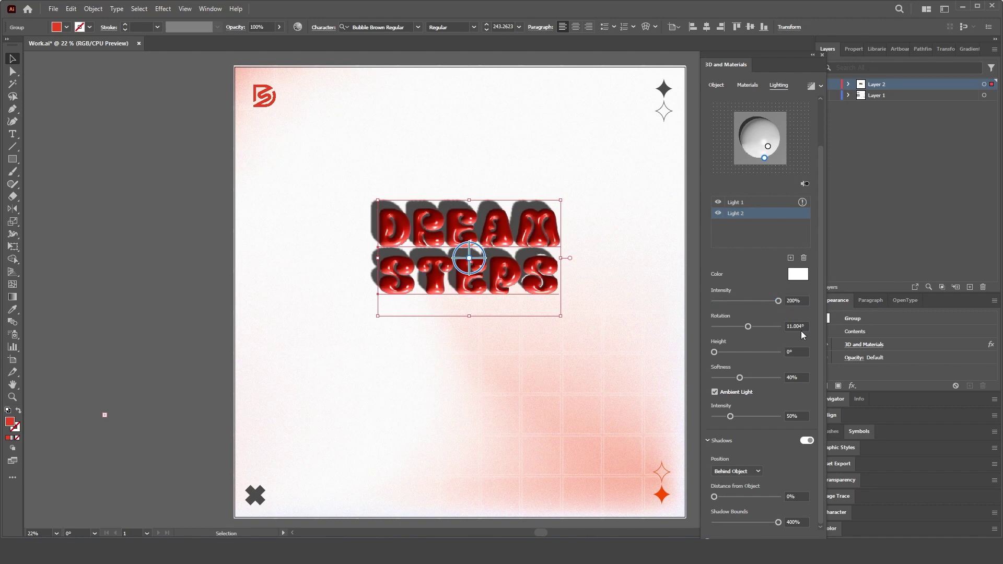
{"action": "left_click", "coordinate": [795, 326]}
{"action": "type", "text": "21"}
{"action": "key", "text": "Return"}
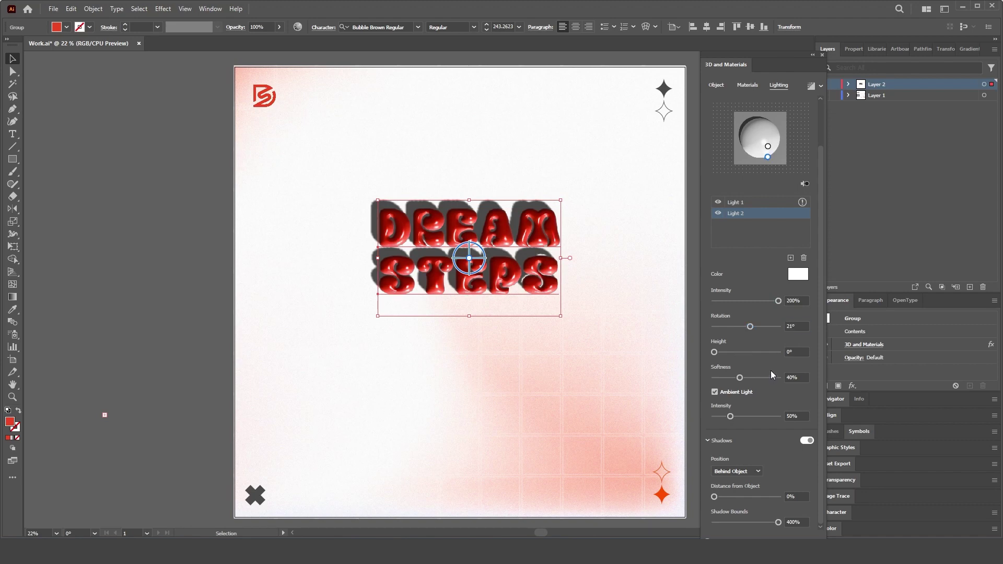
{"action": "left_click_drag", "start_coordinate": [744, 417], "coordinate": [800, 413]}
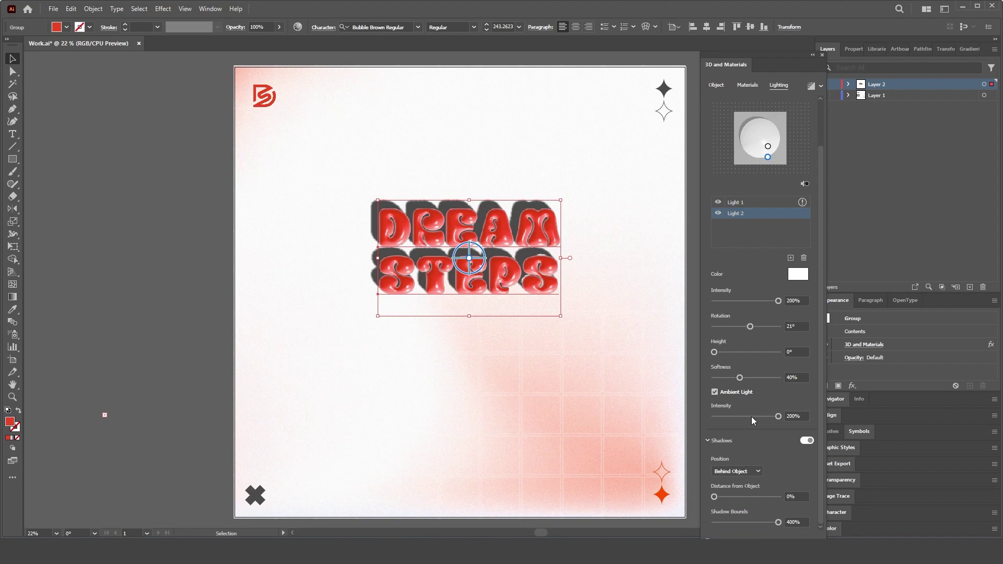
{"action": "left_click_drag", "start_coordinate": [752, 416], "coordinate": [747, 416]}
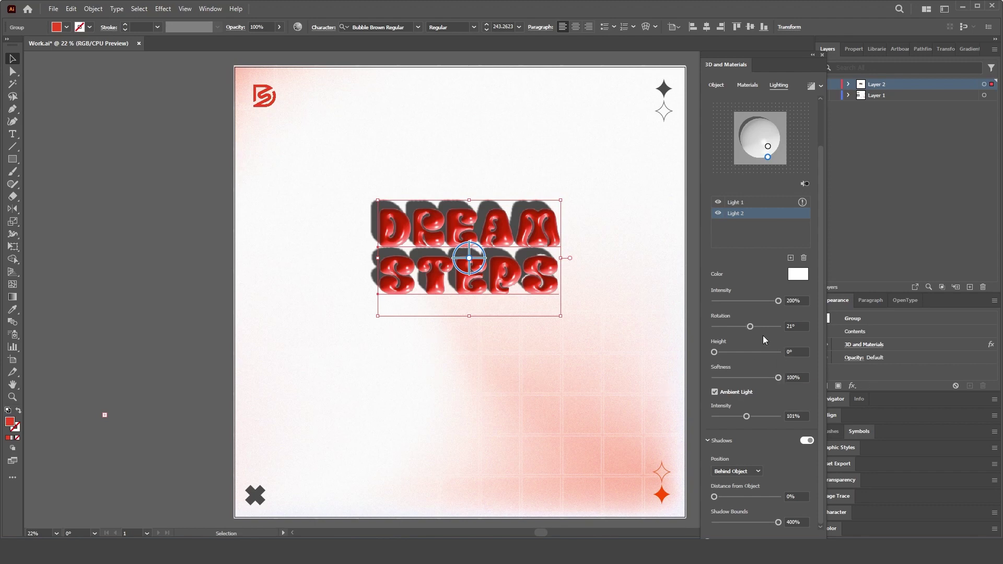
Step: Render the 3D DREAM STEPS effect with ray tracing
{"action": "left_click", "coordinate": [821, 86]}
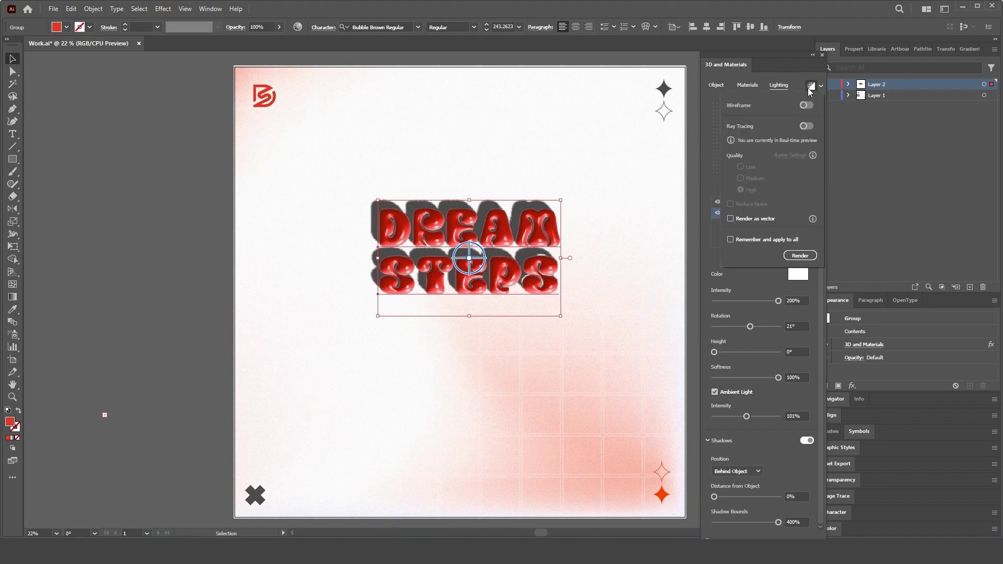
{"action": "left_click", "coordinate": [806, 126]}
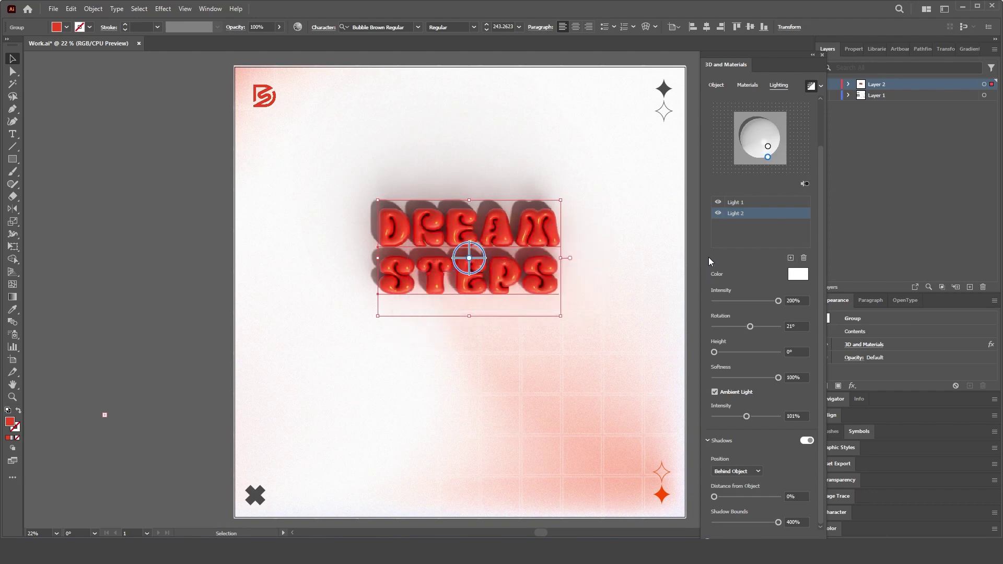
Step: Shift Light 1's colour toward yellow-orange gold and re-render the lettering
{"action": "left_click", "coordinate": [748, 202]}
{"action": "left_click", "coordinate": [792, 274]}
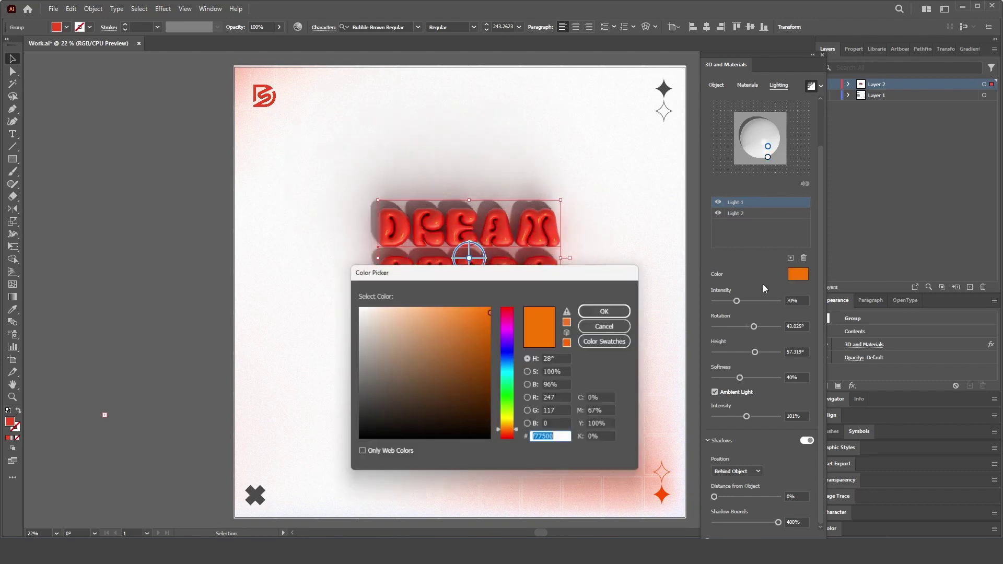
{"action": "left_click_drag", "start_coordinate": [506, 430], "coordinate": [505, 424]}
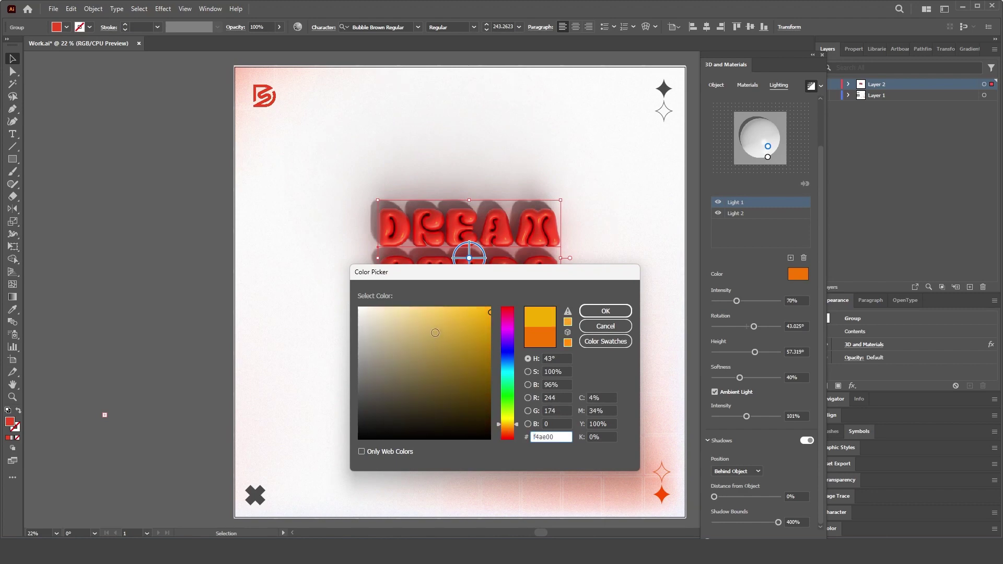
{"action": "left_click", "coordinate": [611, 311]}
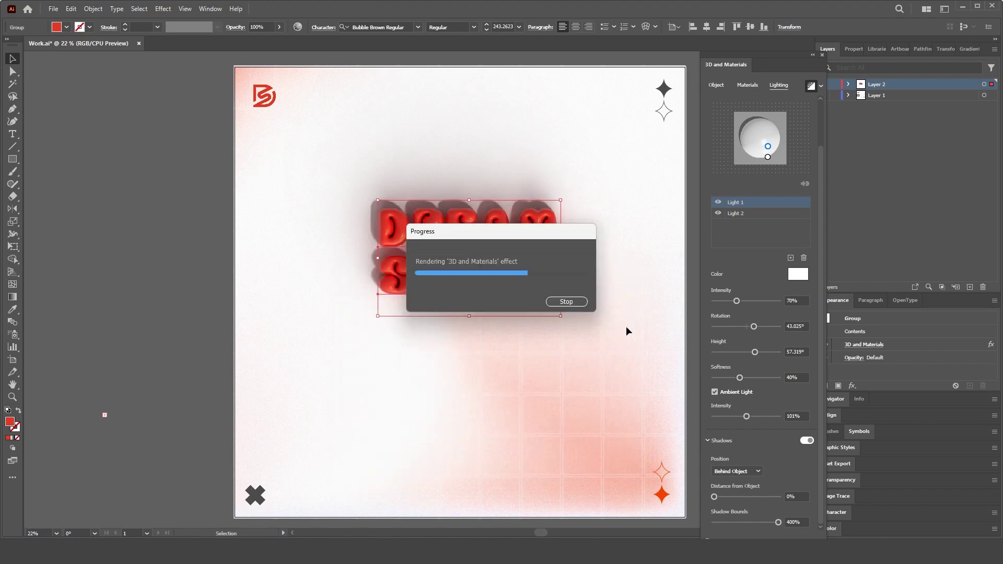
Step: Scale the DREAM STEPS 3D lettering group up so it fills much more of the poster
{"action": "left_click", "coordinate": [822, 54]}
{"action": "left_click", "coordinate": [726, 306]}
{"action": "left_click_drag", "start_coordinate": [527, 355], "coordinate": [536, 274]}
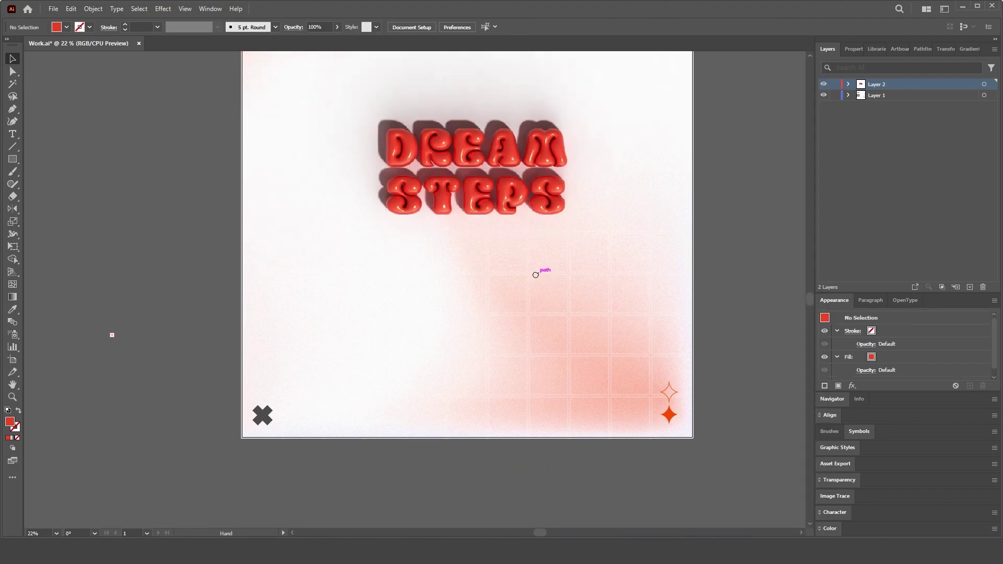
{"action": "left_click", "coordinate": [500, 194]}
{"action": "scroll", "coordinate": [538, 251], "scroll_direction": "up", "scroll_amount": 2}
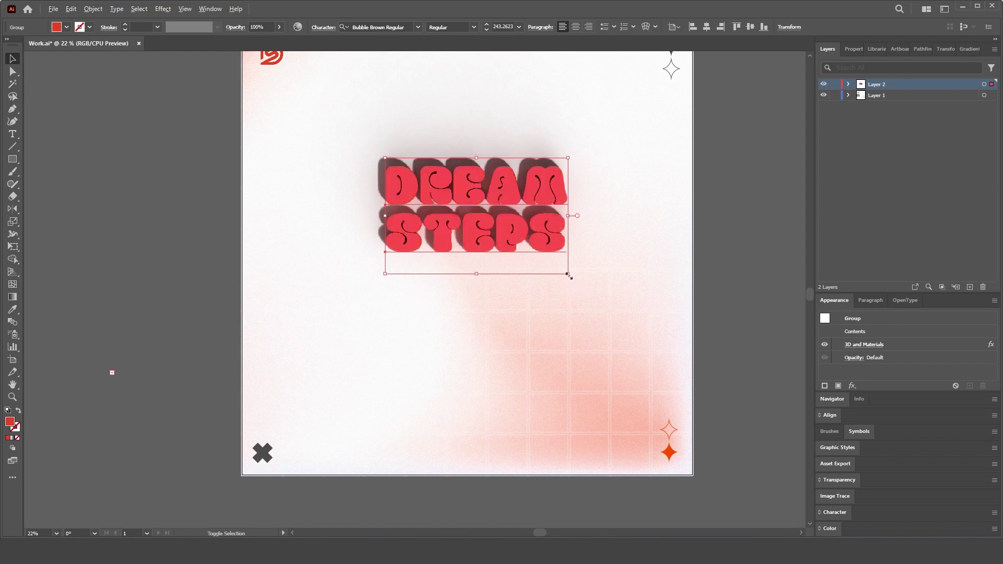
{"action": "left_click_drag", "start_coordinate": [569, 275], "coordinate": [627, 314]}
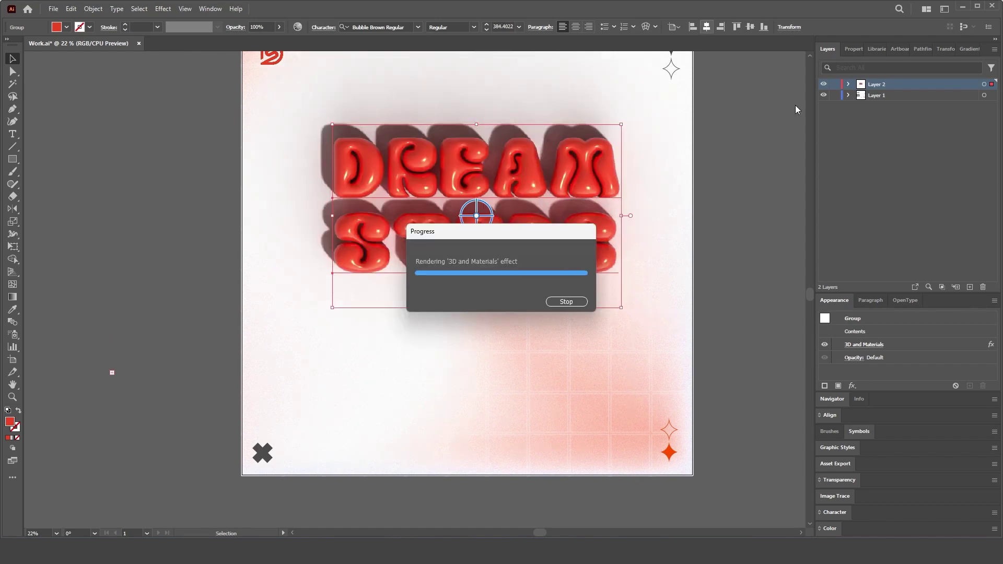
{"action": "left_click", "coordinate": [732, 267]}
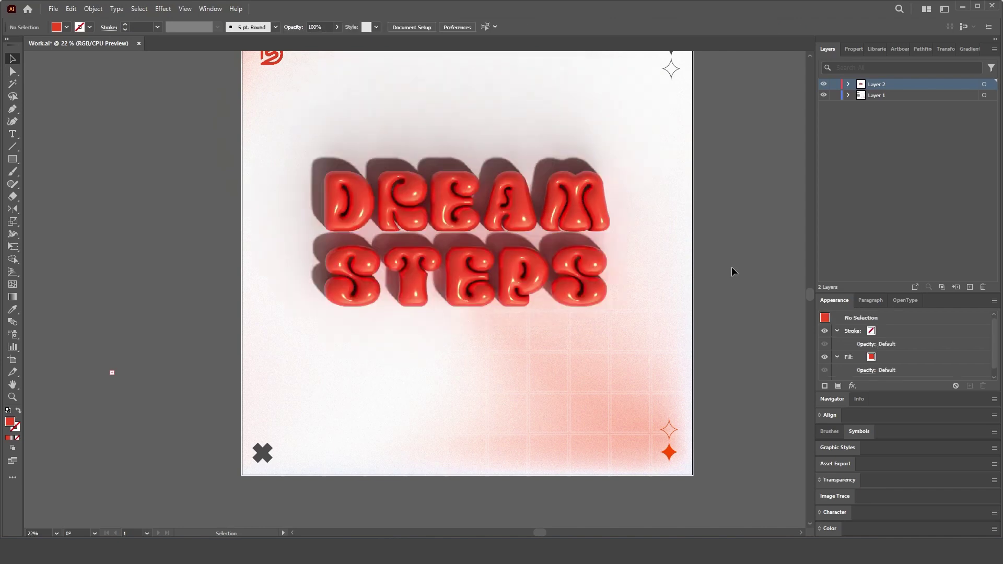
Step: Centre the Lorem ipsum body text box horizontally and vertically on the artboard
{"action": "left_click", "coordinate": [52, 326]}
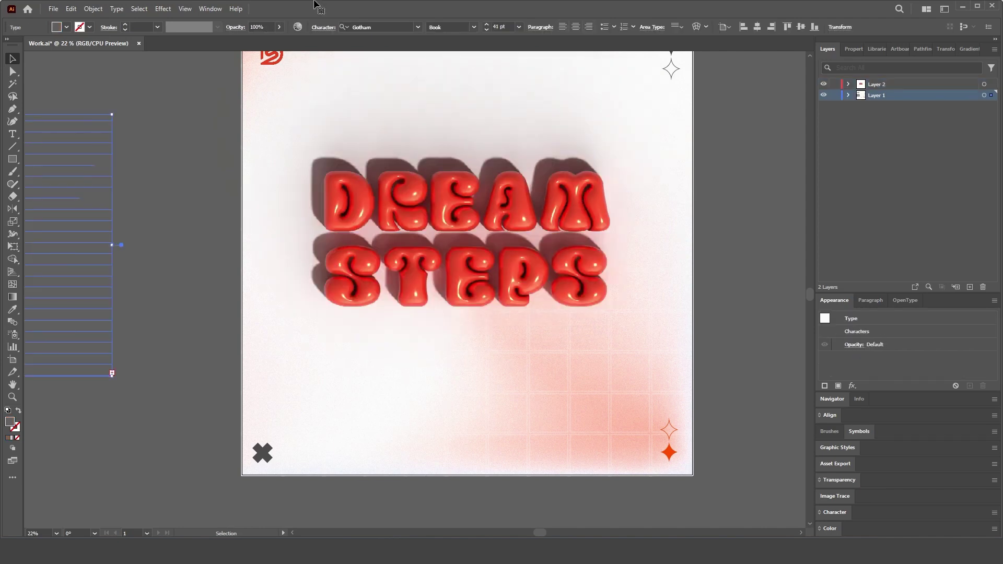
{"action": "left_click", "coordinate": [757, 26]}
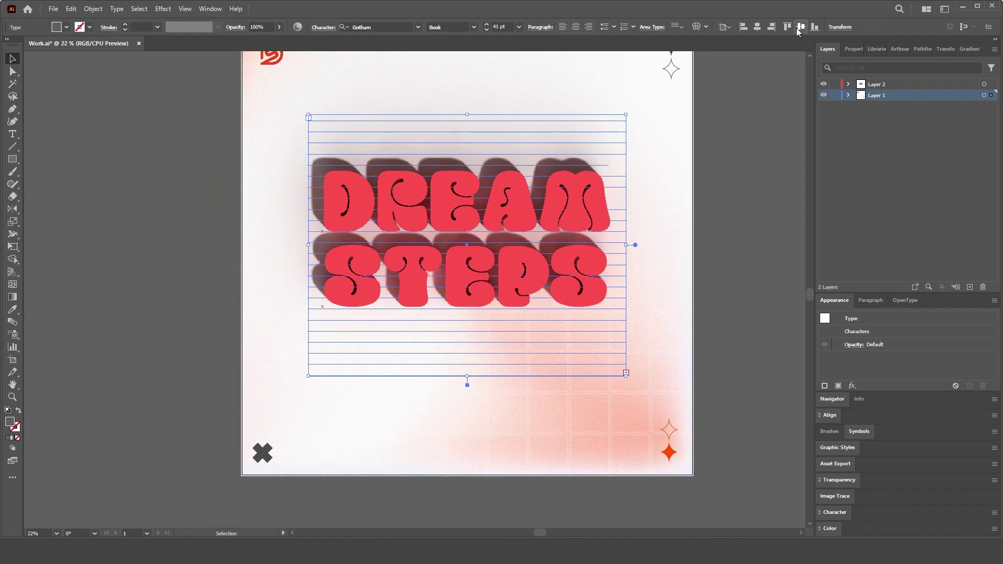
{"action": "left_click", "coordinate": [797, 29]}
{"action": "key", "text": "a"}
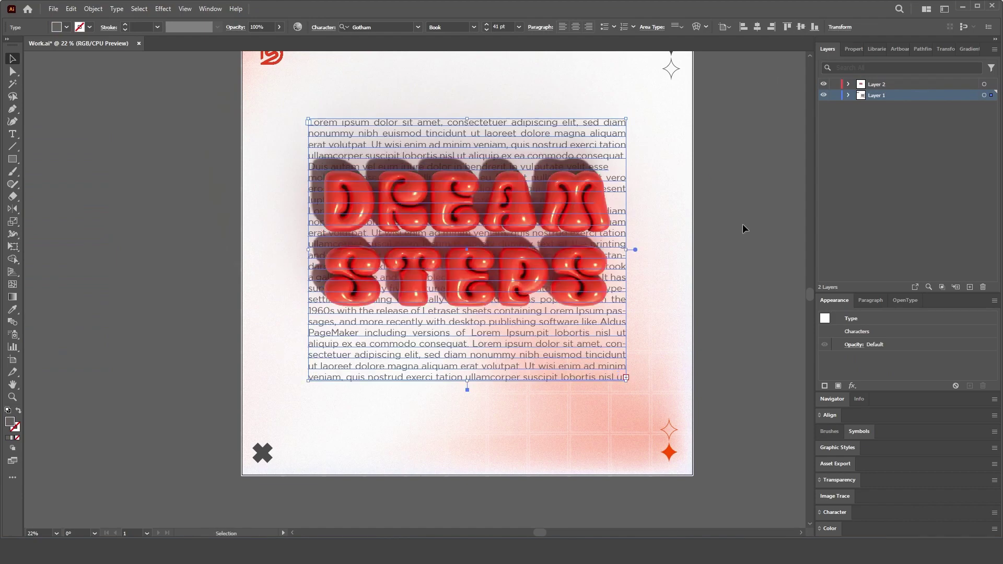
{"action": "left_click", "coordinate": [674, 169]}
{"action": "left_click_drag", "start_coordinate": [202, 214], "coordinate": [264, 246]}
Step: Centre the LIMITATIONS SELF-IMPOSED heading horizontally and move it onto the poster's top
{"action": "scroll", "coordinate": [369, 230], "scroll_direction": "down", "scroll_amount": 3}
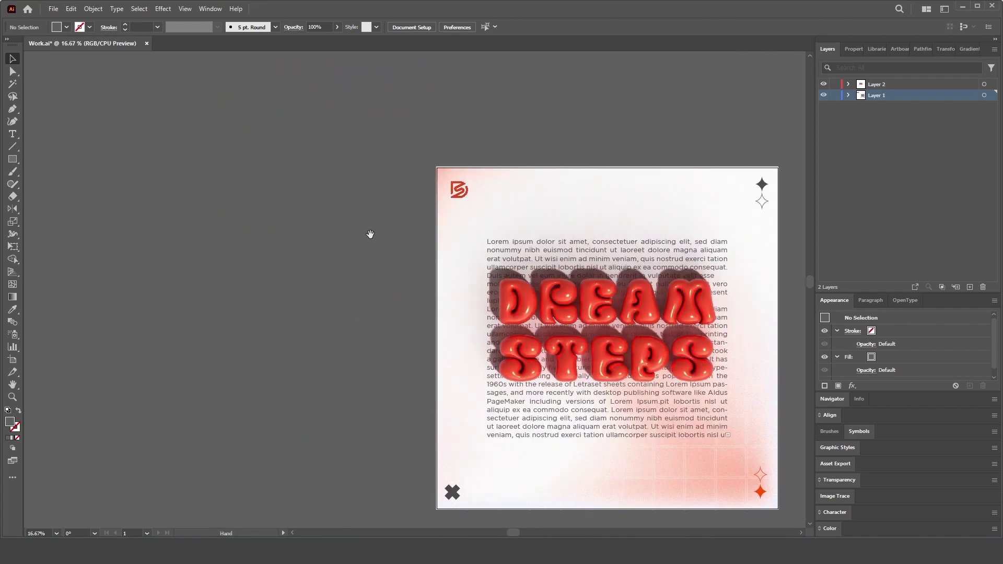
{"action": "scroll", "coordinate": [315, 267], "scroll_direction": "up", "scroll_amount": 2}
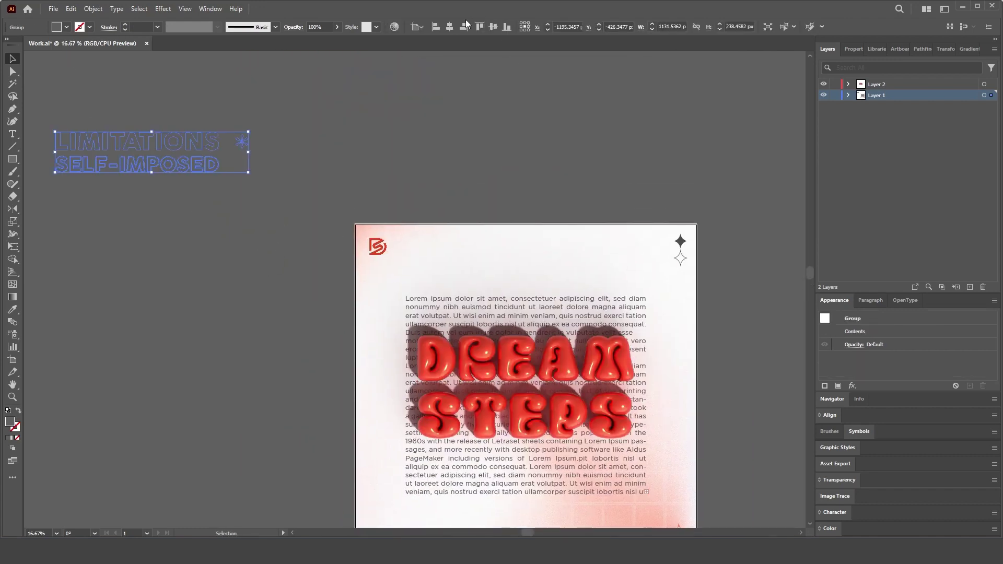
{"action": "left_click", "coordinate": [449, 28]}
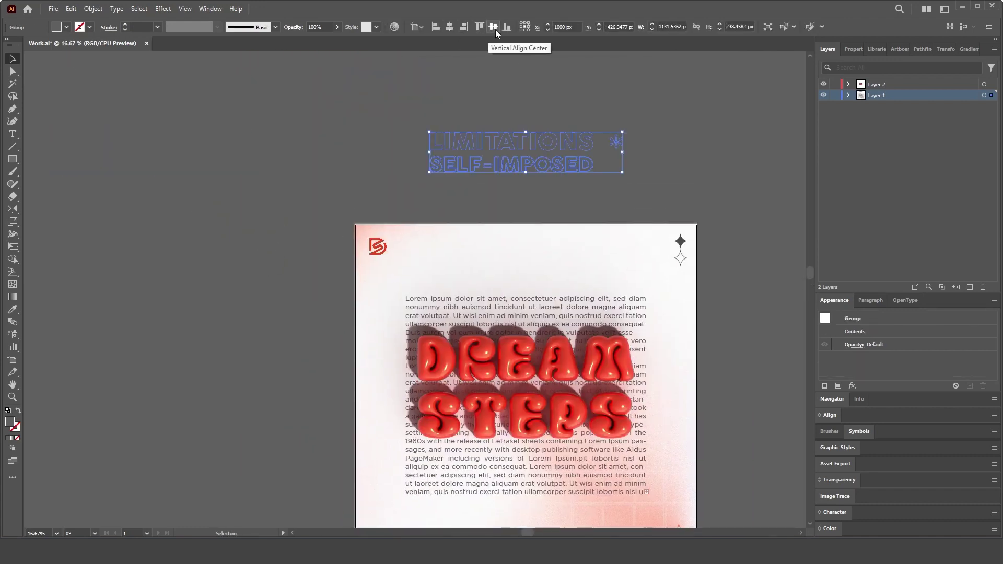
{"action": "left_click_drag", "start_coordinate": [453, 144], "coordinate": [428, 258]}
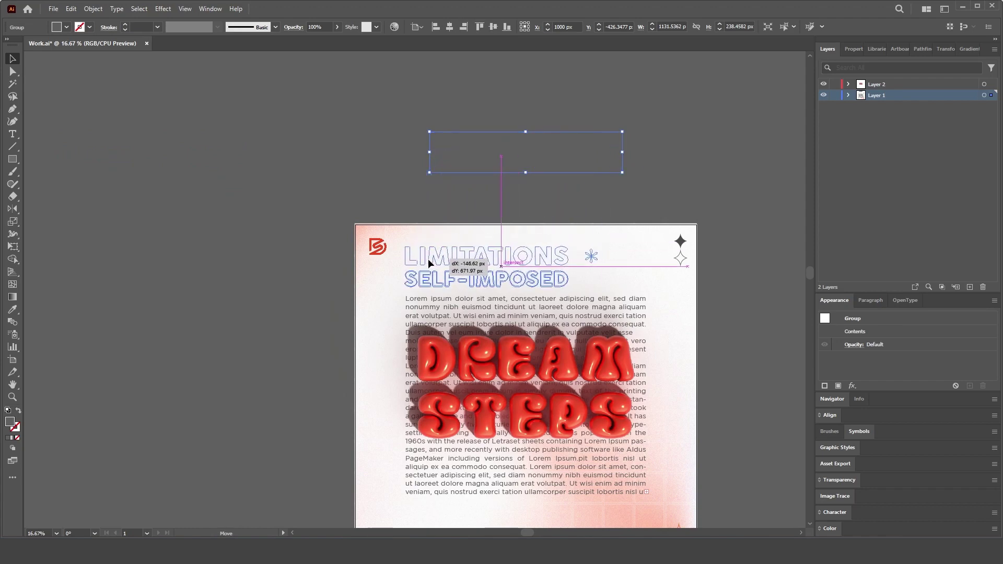
Step: Shift the heading and body text down slightly together
{"action": "scroll", "coordinate": [470, 209], "scroll_direction": "down", "scroll_amount": 3}
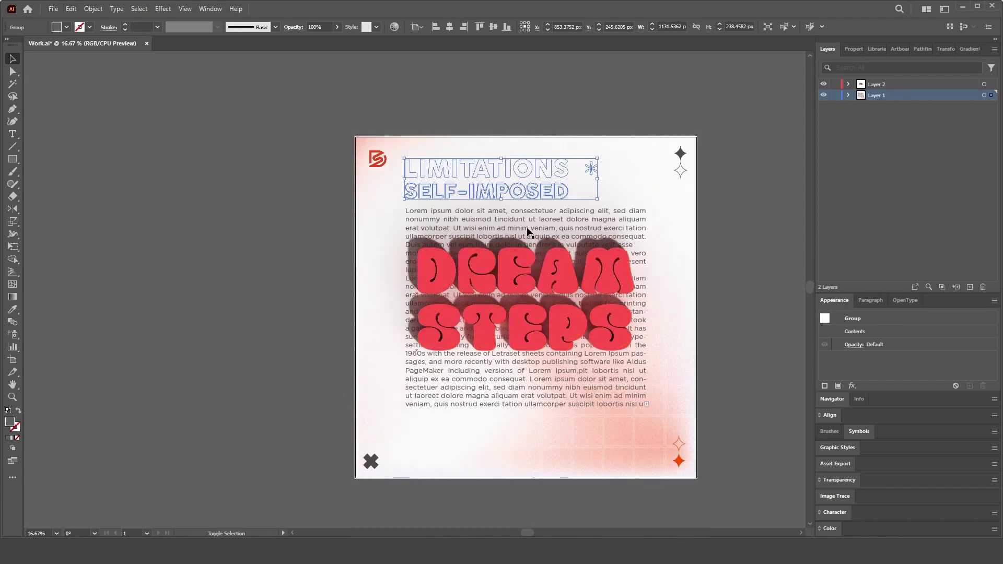
{"action": "left_click", "coordinate": [412, 401], "text": "shift"}
{"action": "left_click_drag", "start_coordinate": [529, 348], "coordinate": [527, 363]}
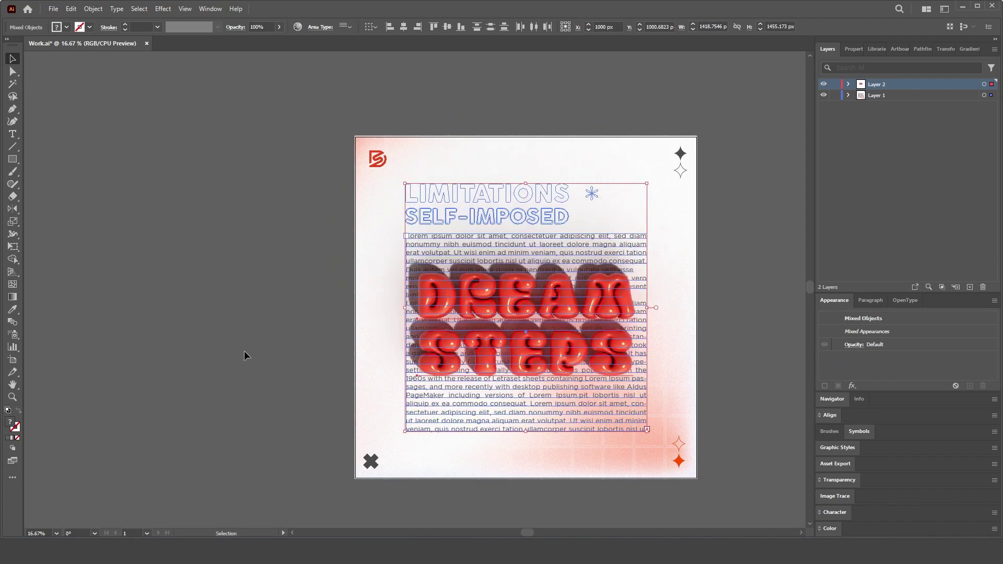
Step: Colour LIMITATIONS and its asterisk with the 3D lettering's solid red, leaving SELF-IMPOSED outlined
{"action": "left_click", "coordinate": [275, 350]}
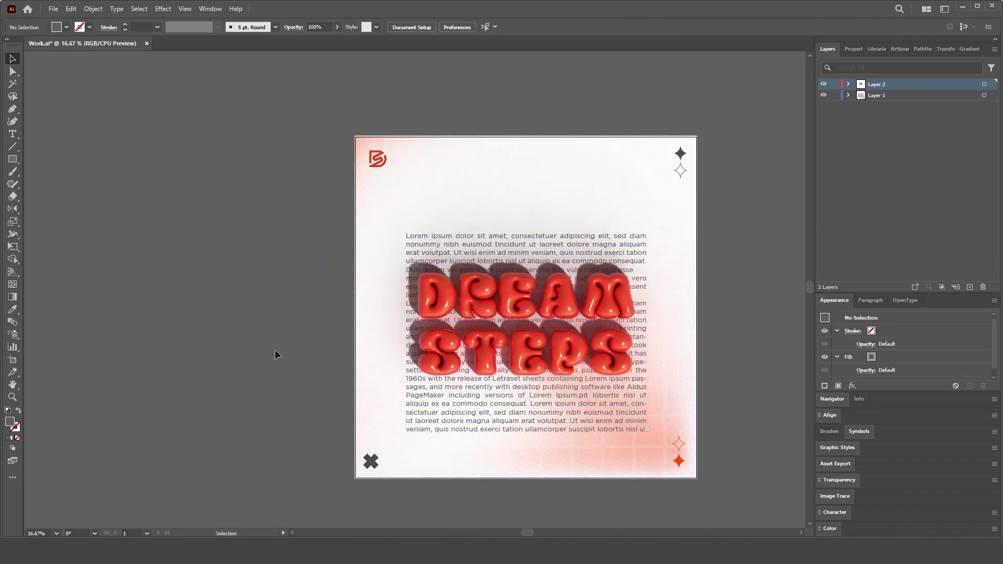
{"action": "left_click", "coordinate": [479, 232]}
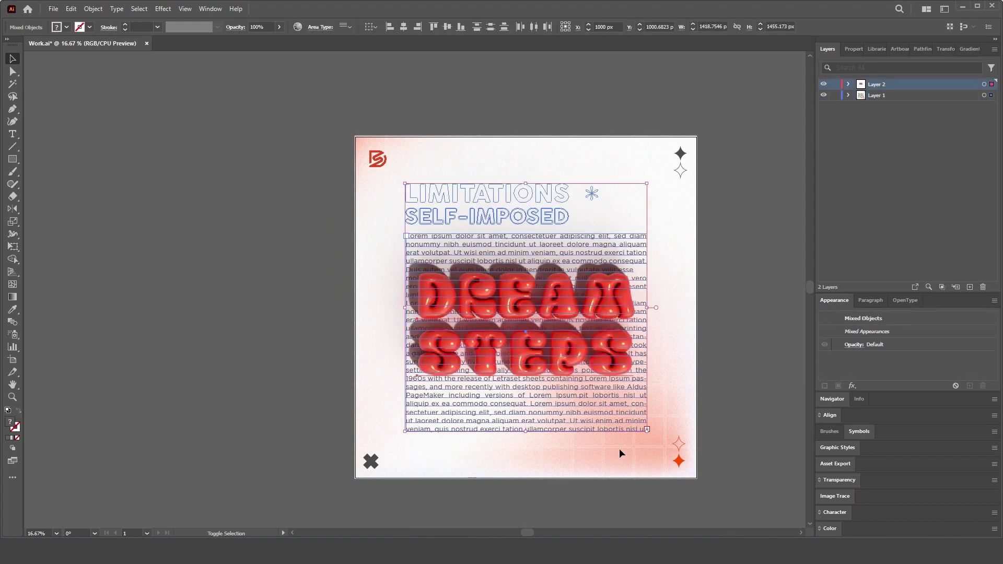
{"action": "left_click", "coordinate": [640, 428], "text": "shift"}
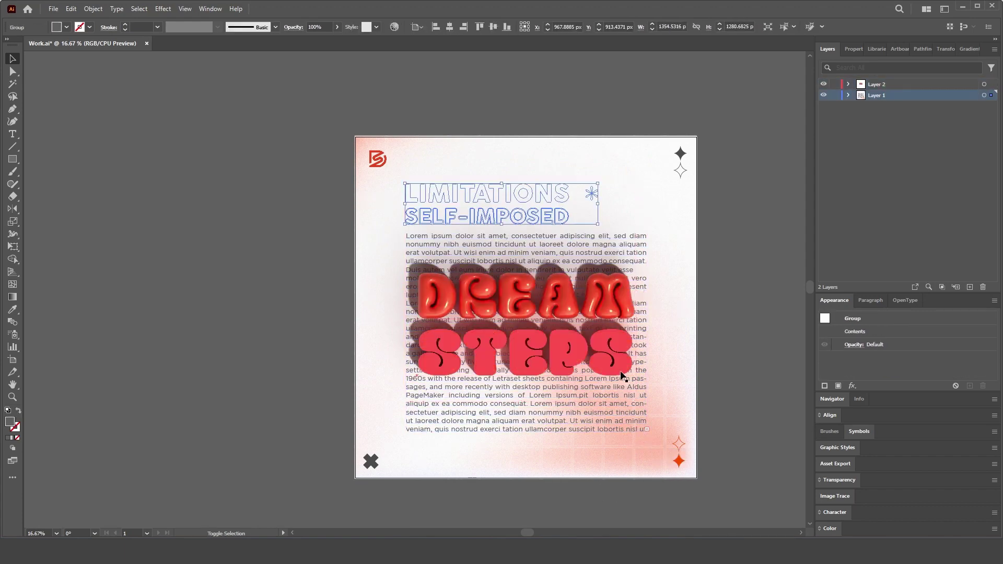
{"action": "double_click", "coordinate": [569, 202]}
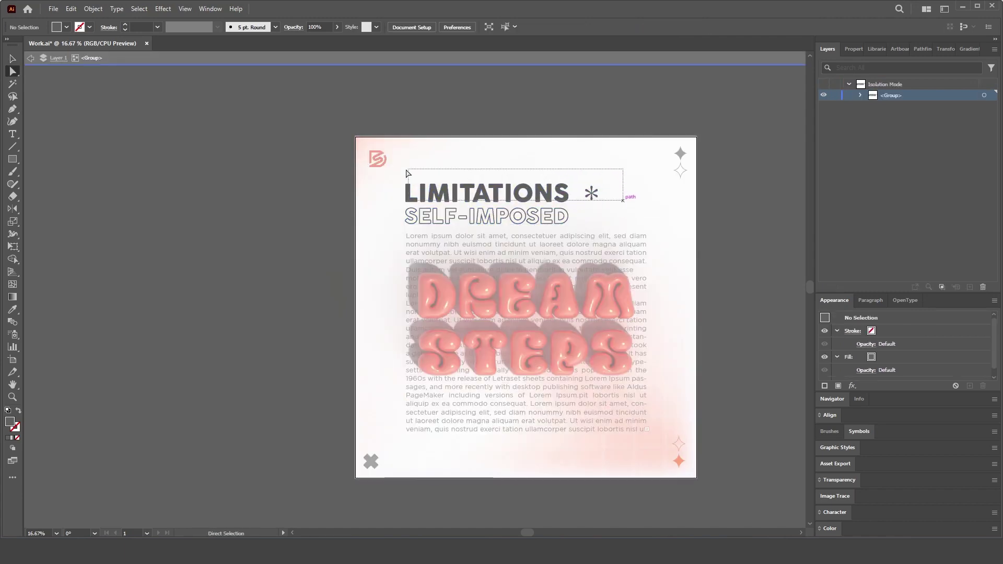
{"action": "left_click_drag", "start_coordinate": [408, 172], "coordinate": [407, 173]}
{"action": "key", "text": "i"}
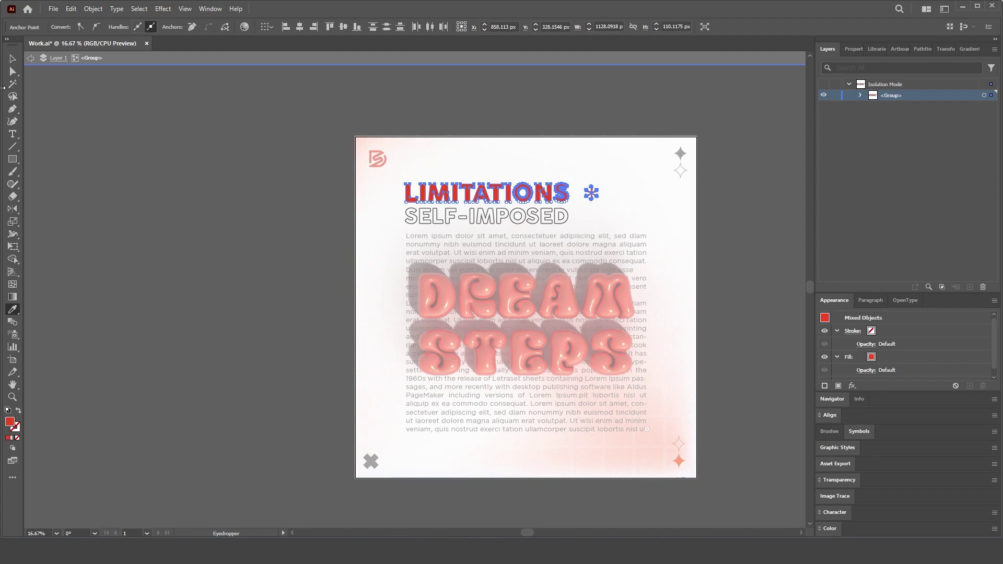
{"action": "double_click", "coordinate": [272, 280]}
{"action": "scroll", "coordinate": [275, 290], "scroll_direction": "down", "scroll_amount": 1}
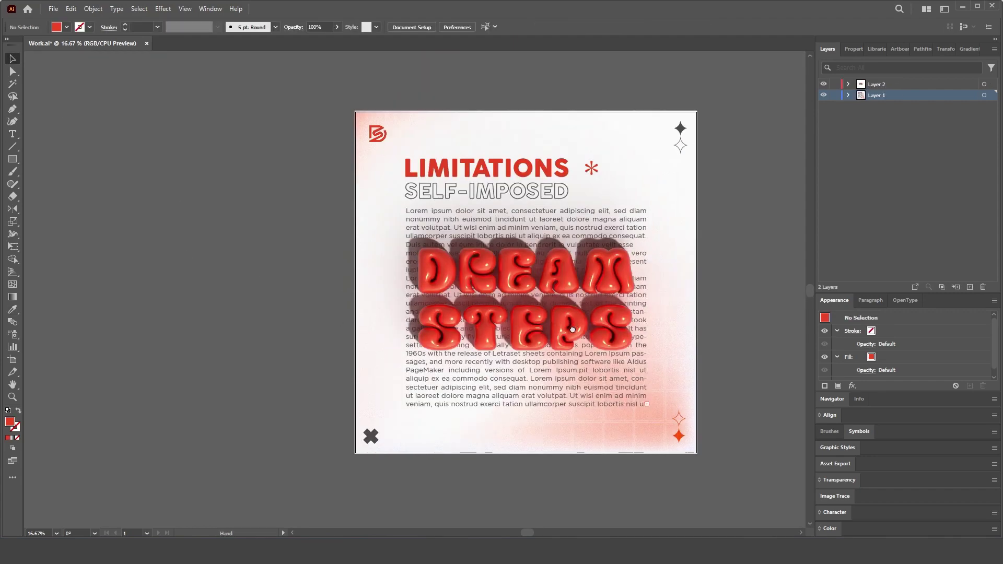
{"action": "mouse_move", "coordinate": [679, 315]}
{"action": "left_mouse_down"}
{"action": "mouse_move", "coordinate": [611, 304]}
{"action": "mouse_move", "coordinate": [672, 330]}
{"action": "left_mouse_up"}
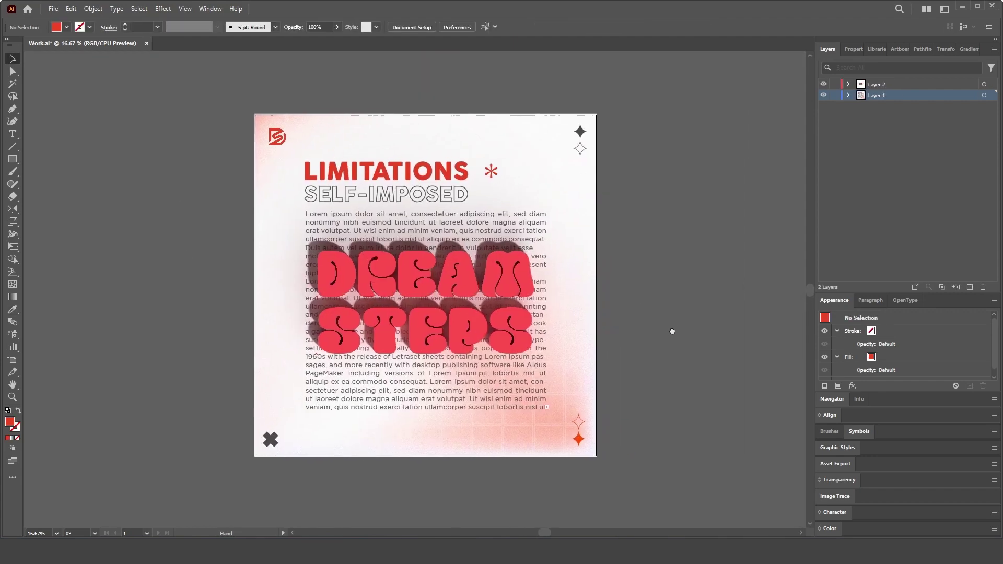